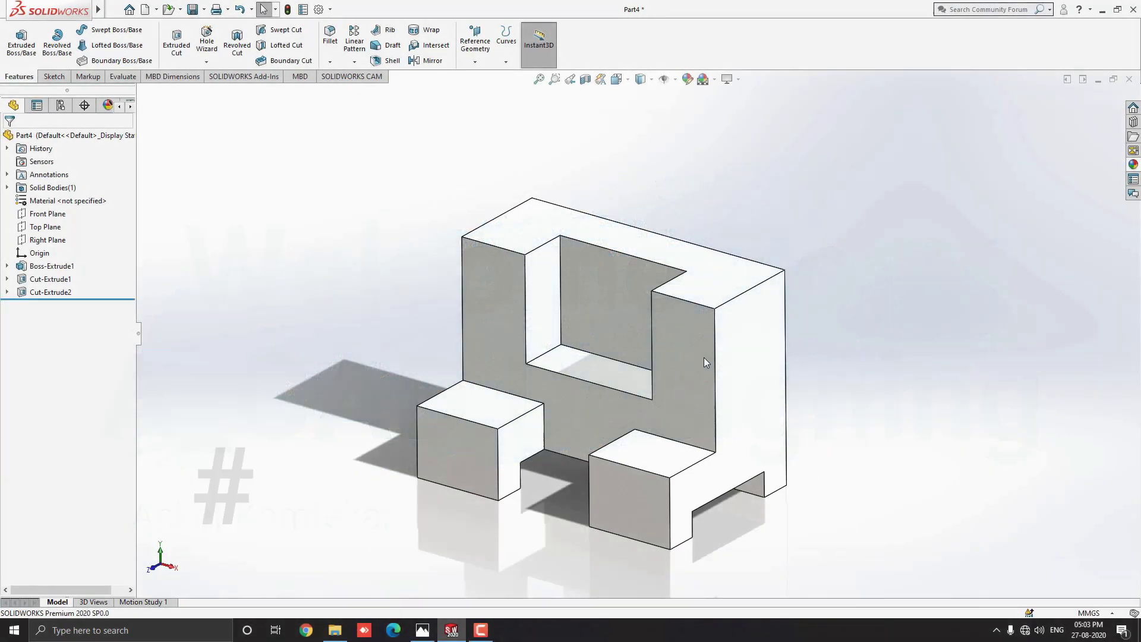
# Step: Create a new blank part document (Part4)
pyautogui.moveTo(705, 362)
pyautogui.mouseDown(button='middle')
pyautogui.moveTo(701, 408)
pyautogui.moveTo(711, 351)
pyautogui.moveTo(657, 308)
pyautogui.moveTo(614, 303)
pyautogui.moveTo(734, 255)
pyautogui.moveTo(729, 375)
pyautogui.moveTo(614, 387)
pyautogui.moveTo(533, 372)
pyautogui.moveTo(456, 325)
pyautogui.moveTo(616, 305)
pyautogui.moveTo(594, 331)
pyautogui.moveTo(631, 395)
pyautogui.mouseUp(button='middle')
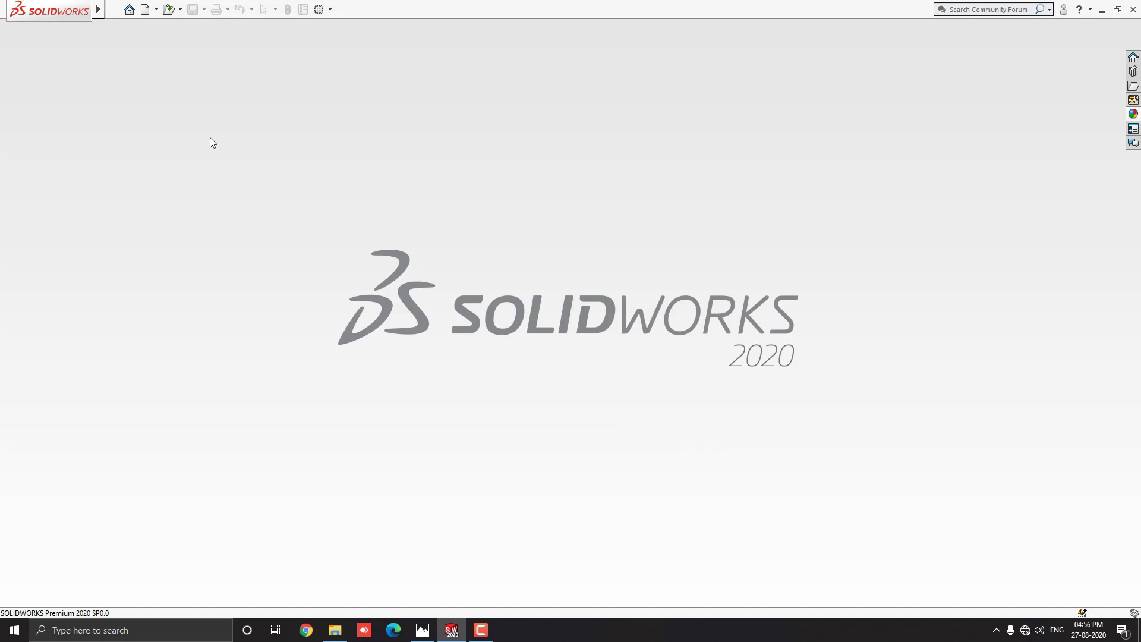
pyautogui.click(145, 11)
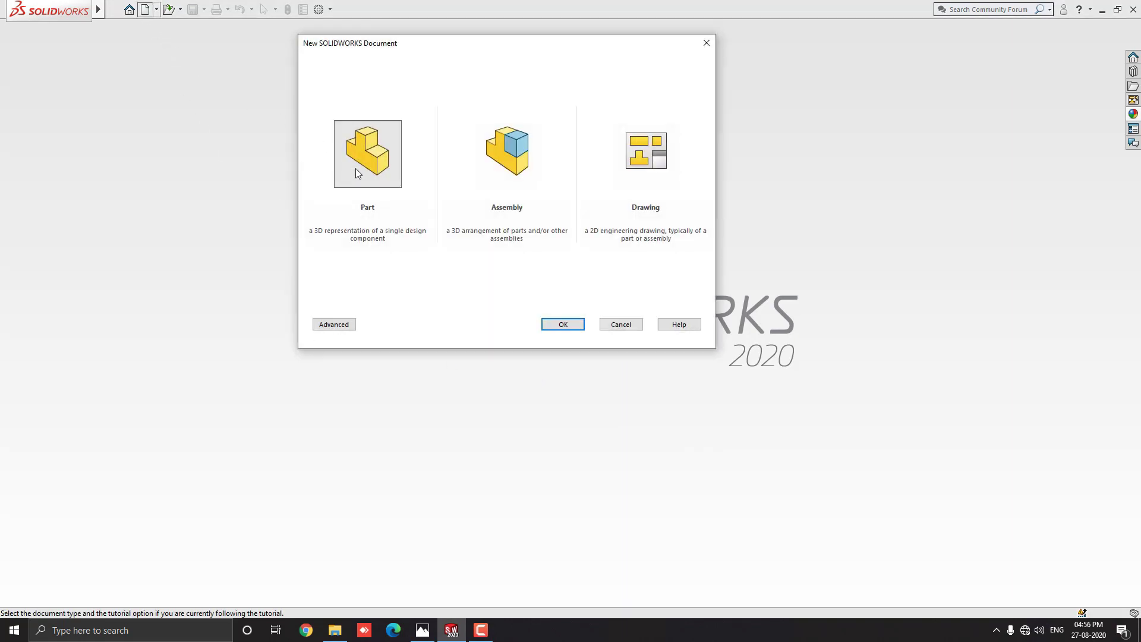
pyautogui.click(562, 324)
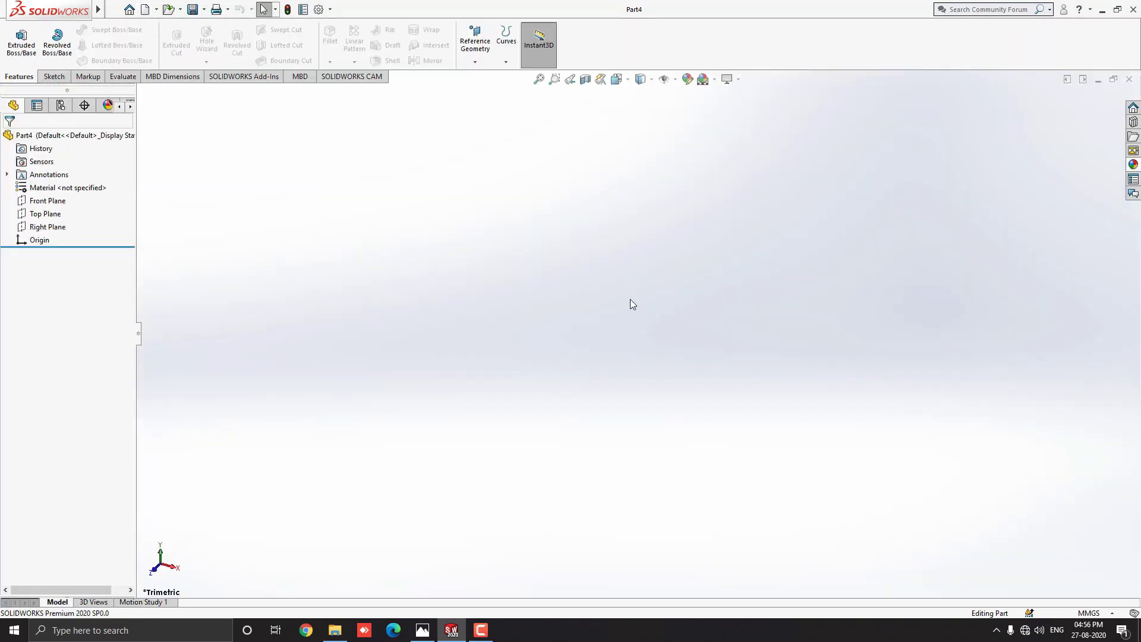
# Step: Resize the Part4 window and place the reference drawing image beside it on the left
pyautogui.click(1113, 79)
pyautogui.moveTo(457, 80); pyautogui.dragTo(394, 88)
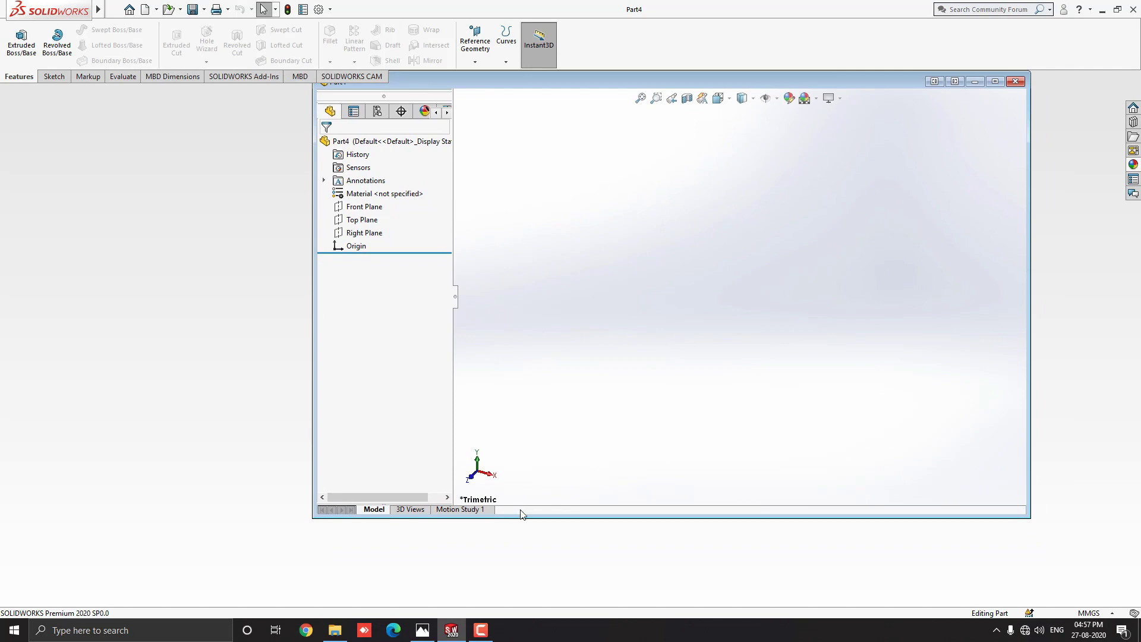
pyautogui.moveTo(520, 516); pyautogui.dragTo(542, 606)
pyautogui.moveTo(1031, 496); pyautogui.dragTo(1136, 496)
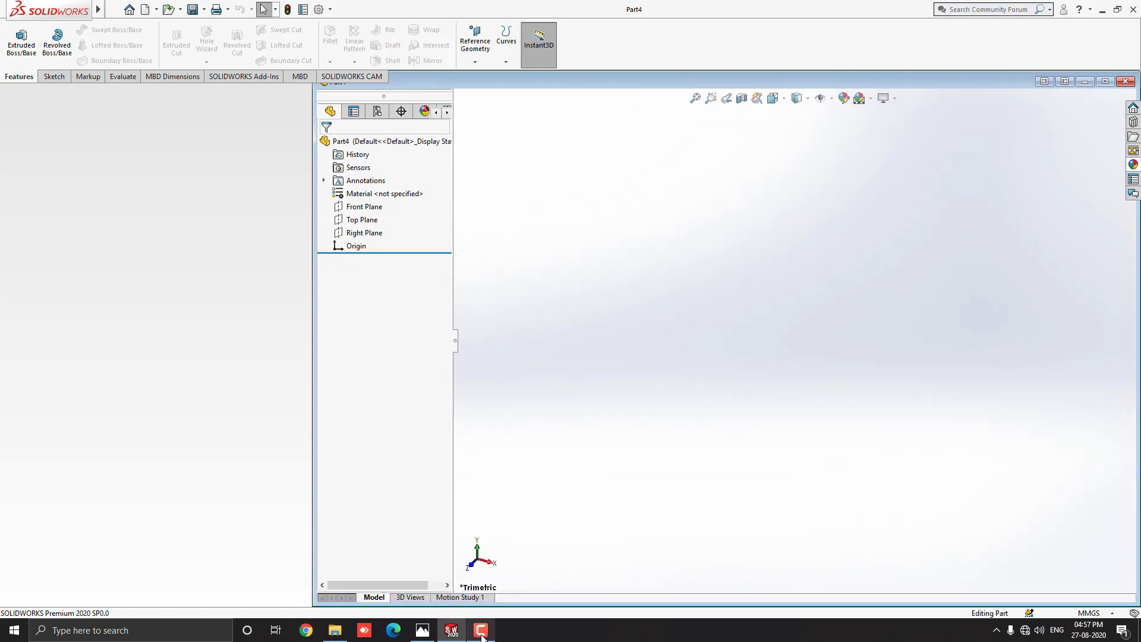
pyautogui.click(423, 630)
pyautogui.moveTo(313, 478); pyautogui.dragTo(300, 476)
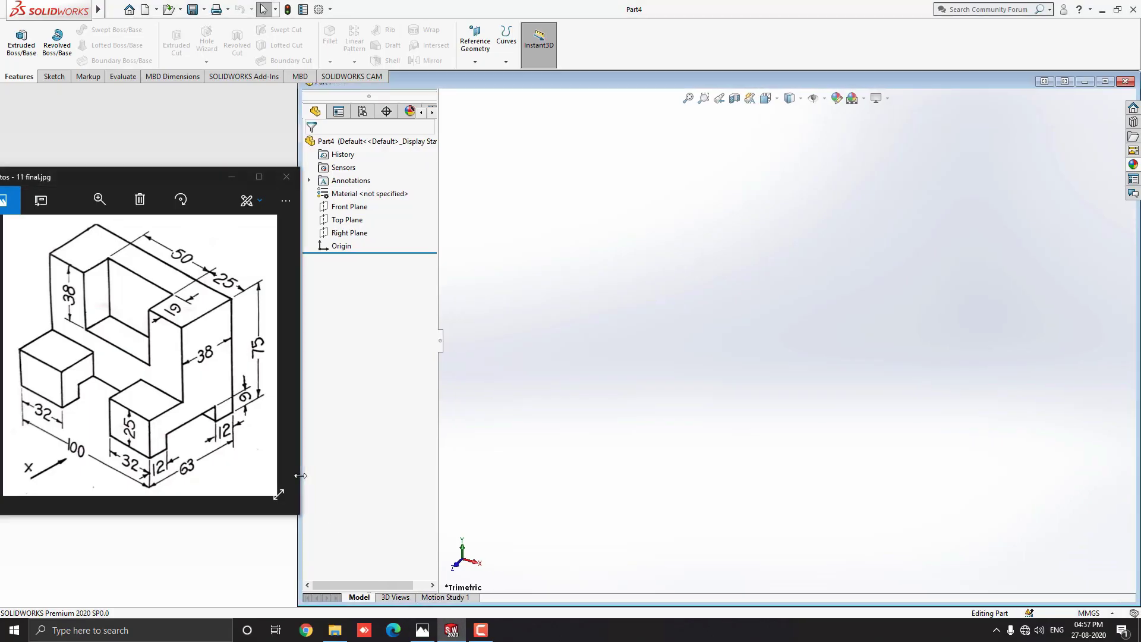
pyautogui.click(141, 512)
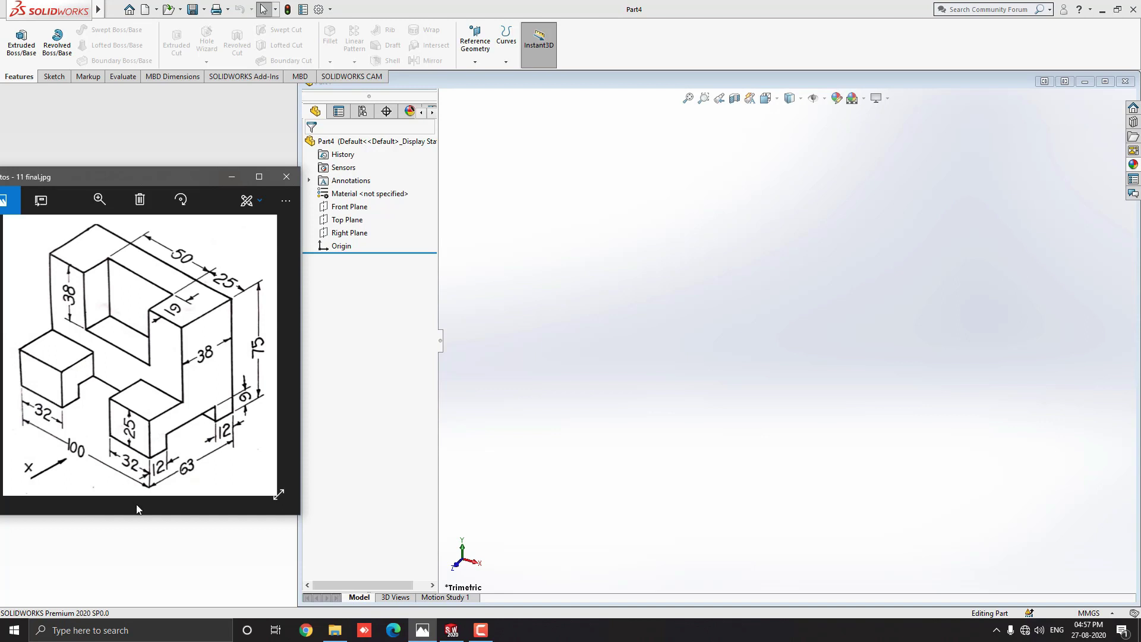
pyautogui.click(676, 374)
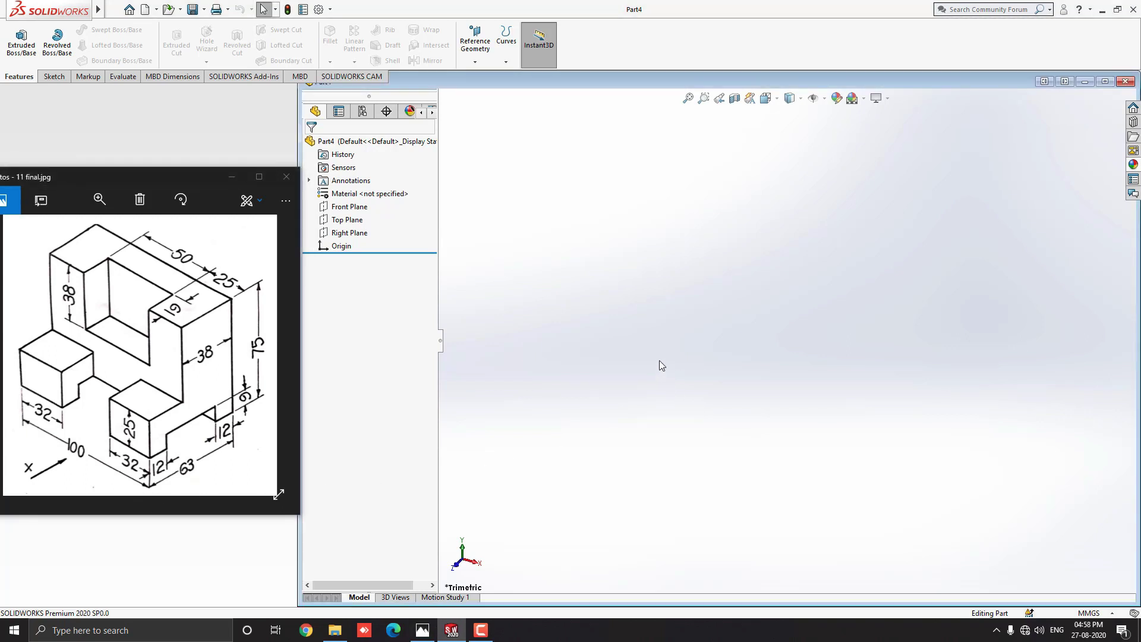
# Step: Start a new sketch on the Right Plane
pyautogui.click(350, 234)
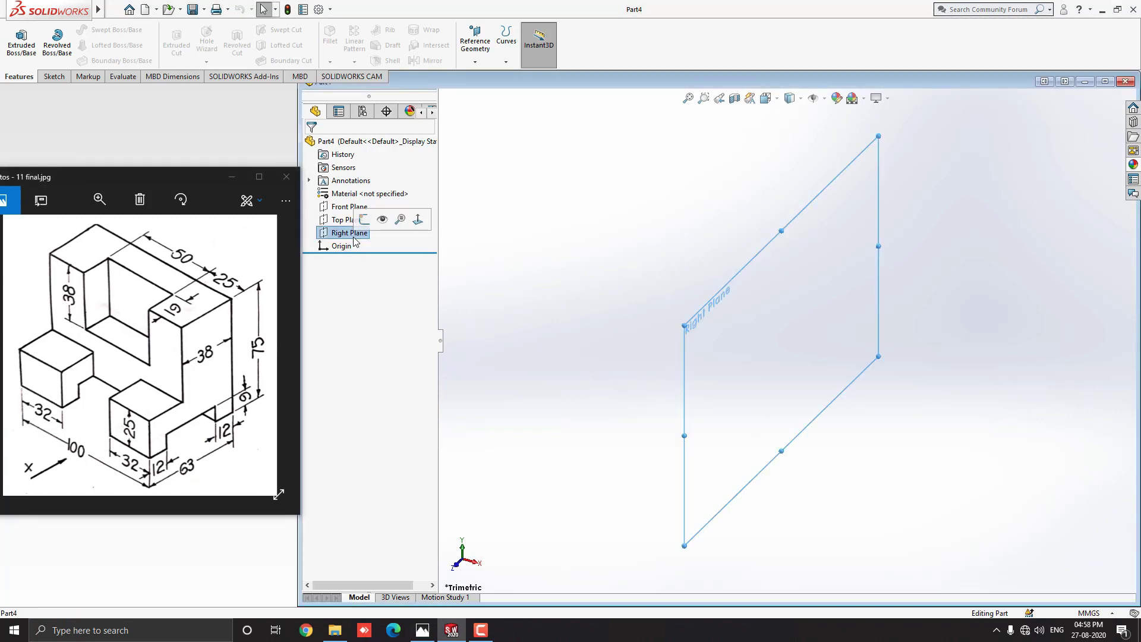
pyautogui.click(365, 220)
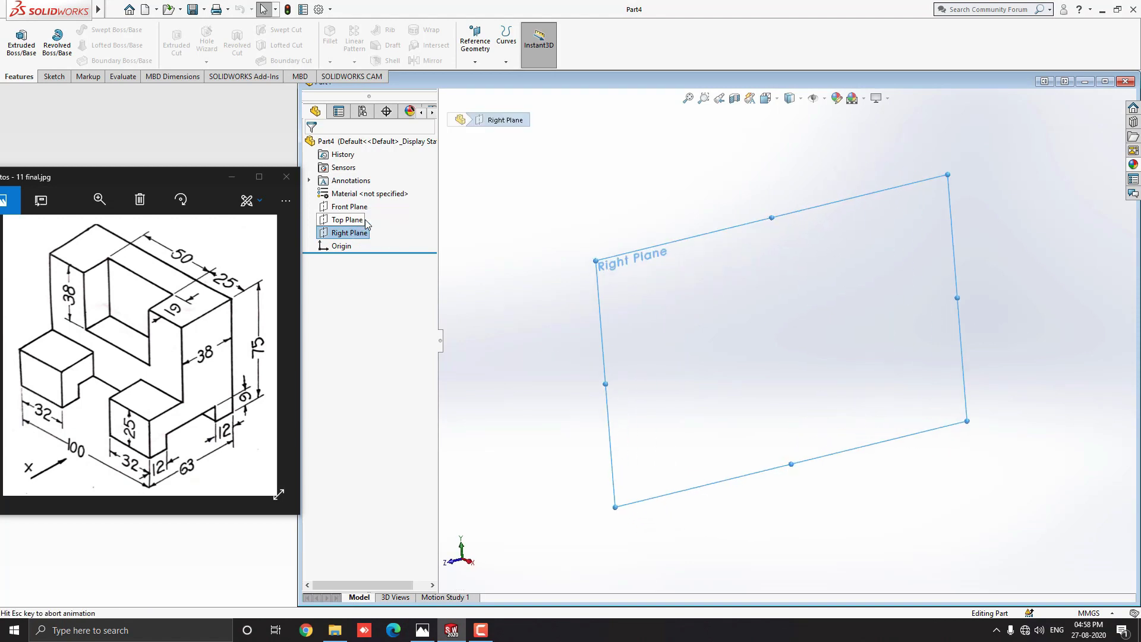
pyautogui.scroll(-1, 809, 220)
pyautogui.scroll(-1, 782, 269)
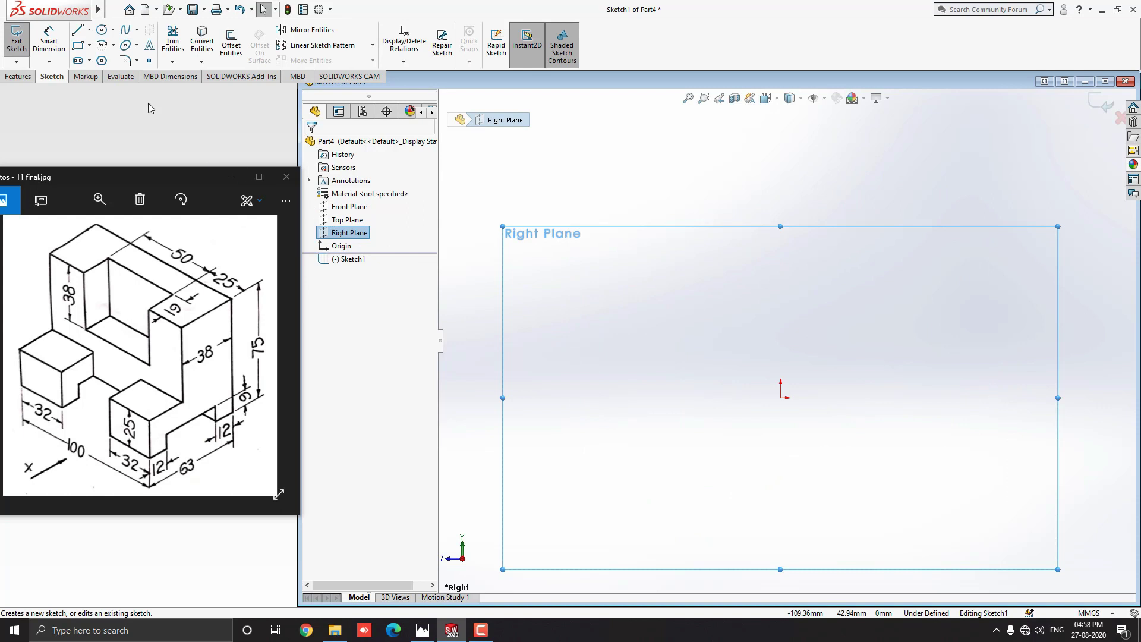
# Step: Draw lines from the origin: 75 mm up, then 38 mm across the top
pyautogui.click(77, 29)
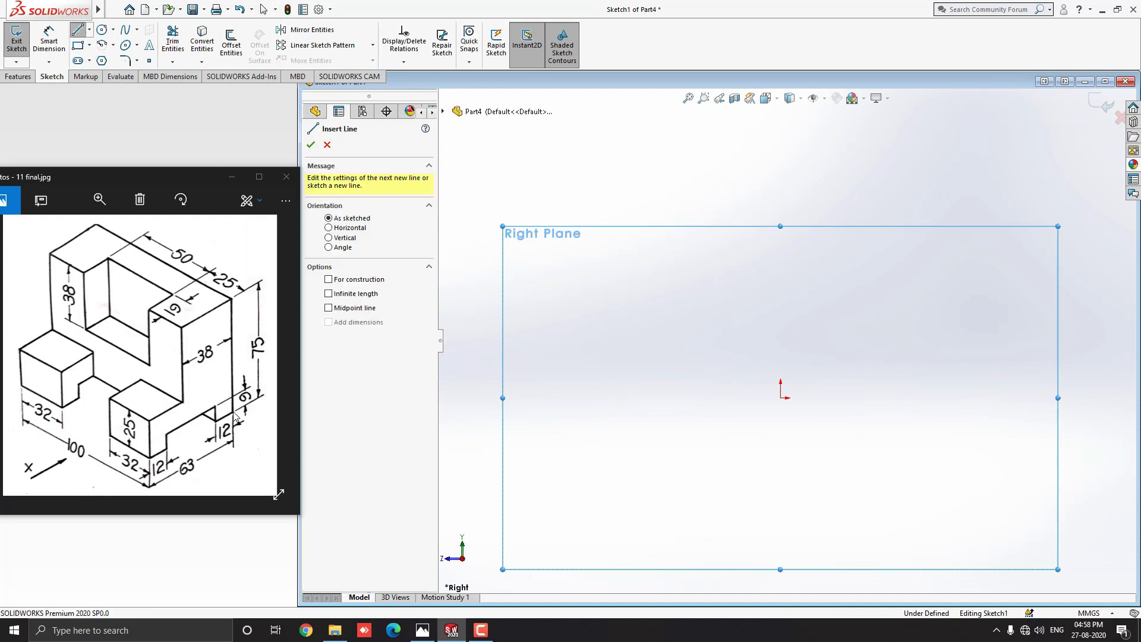
pyautogui.click(780, 398)
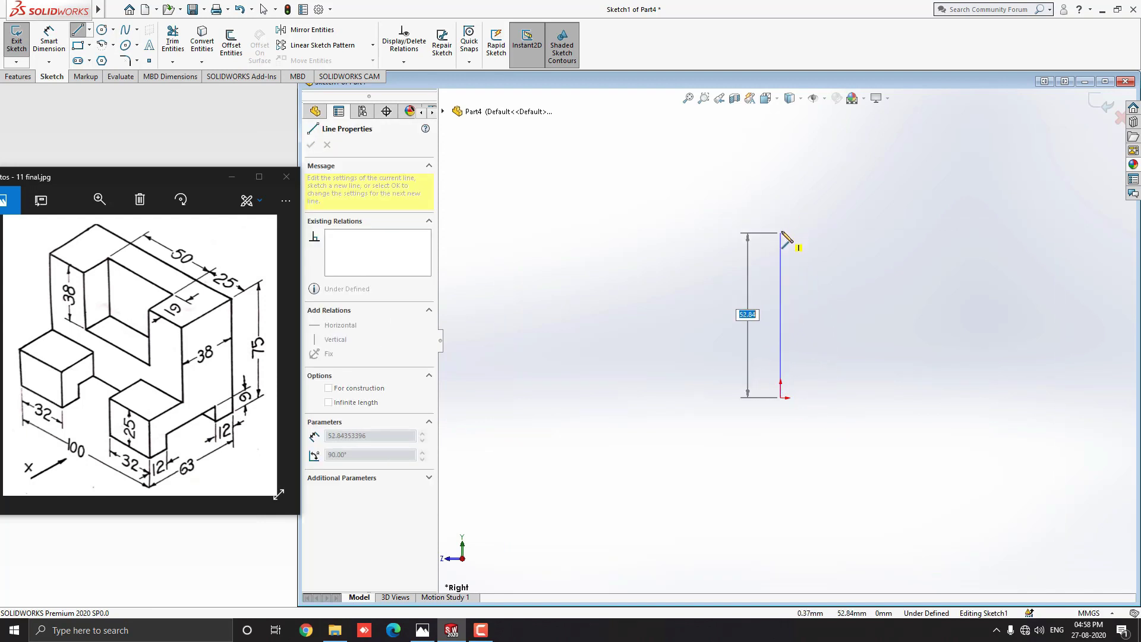
pyautogui.write('75')
pyautogui.press('Return')
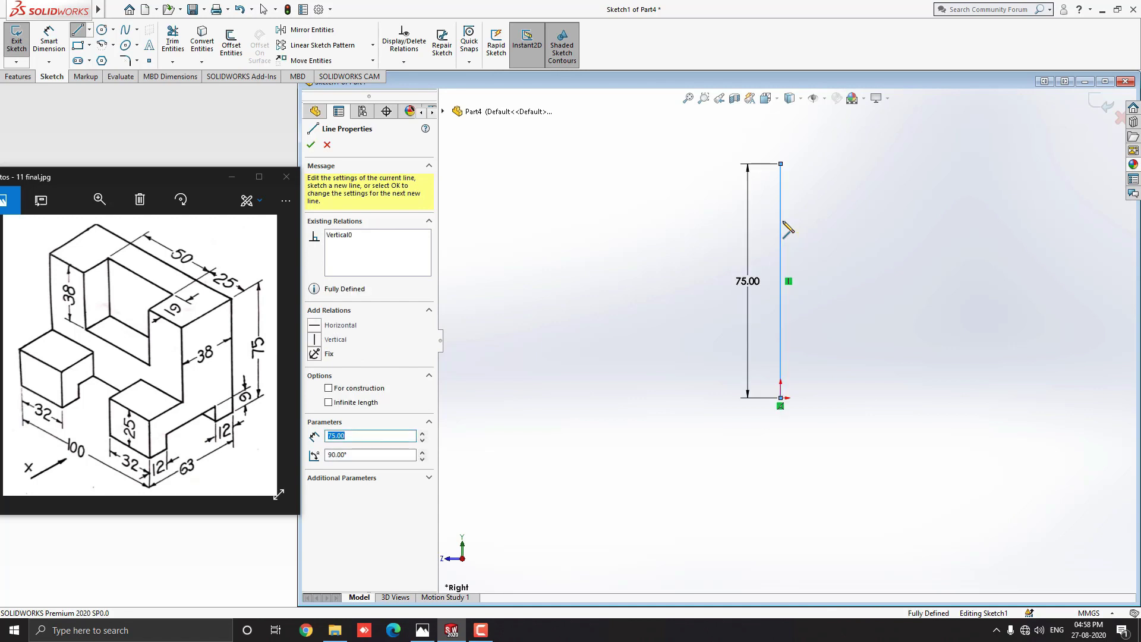
pyautogui.scroll(-3, 721, 166)
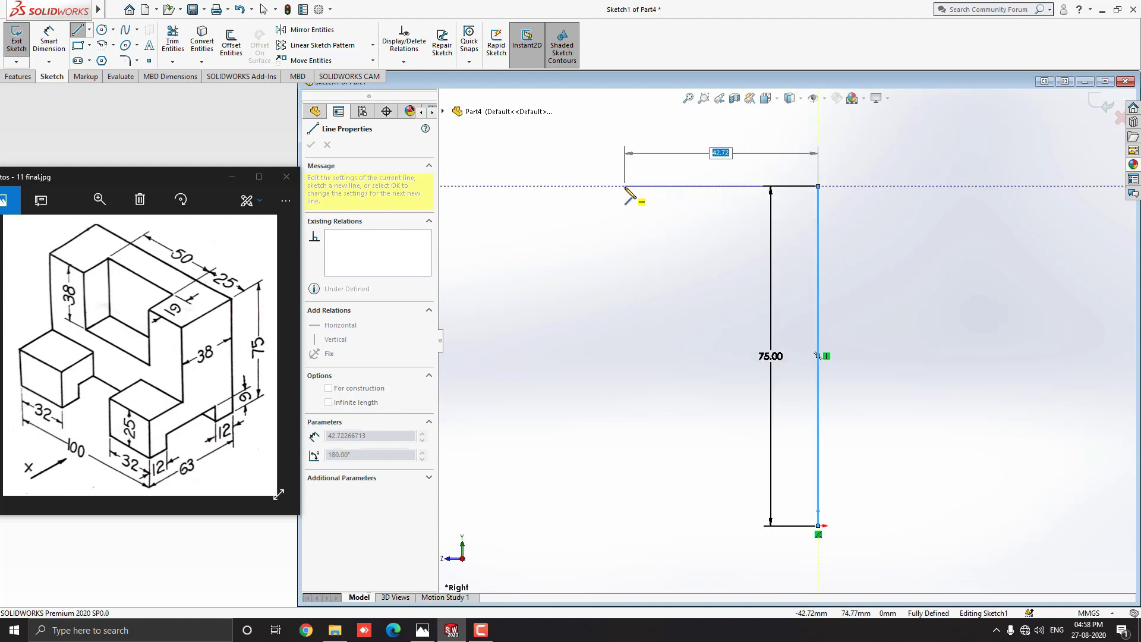
pyautogui.write('38')
pyautogui.press('Return')
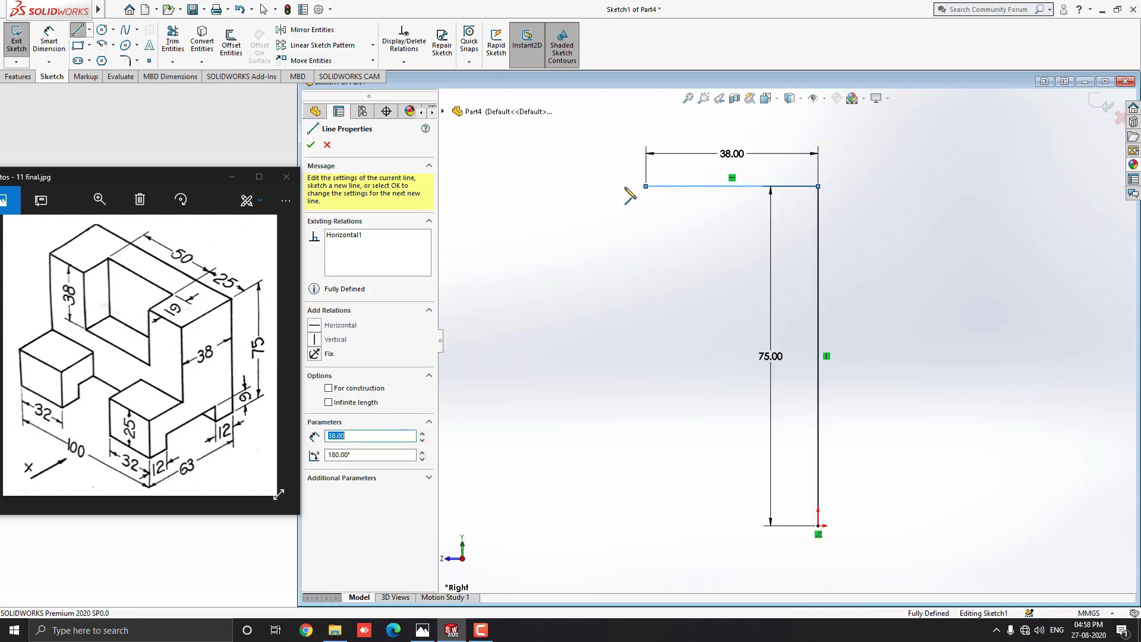
# Step: Add the 50 mm vertical drop and the 25 mm step line
pyautogui.click(645, 186)
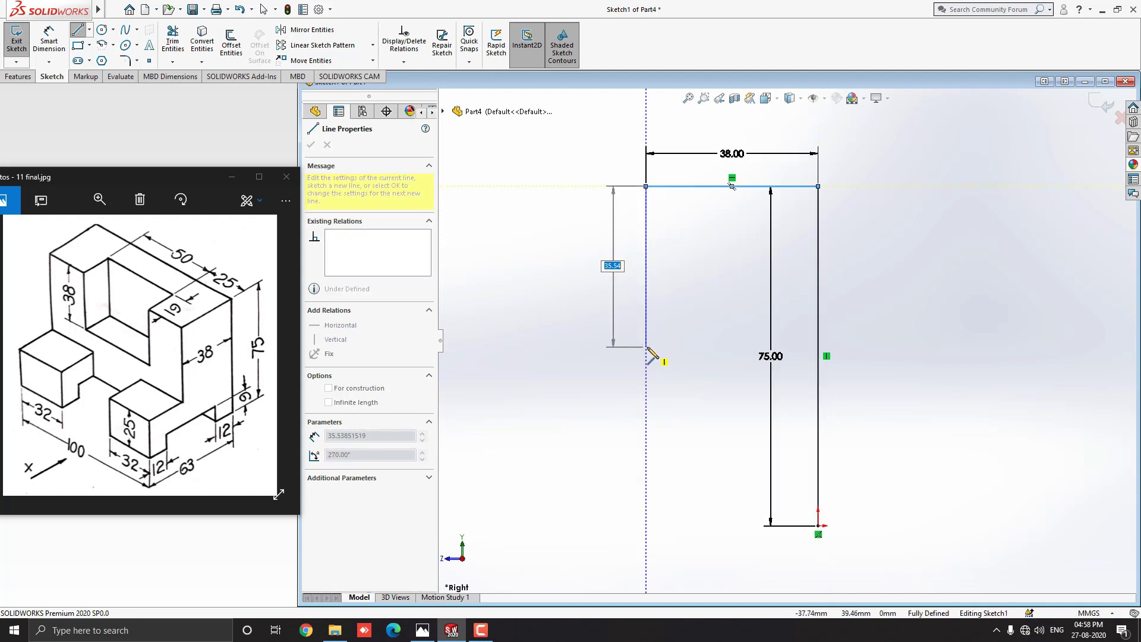
pyautogui.write('50')
pyautogui.press('Return')
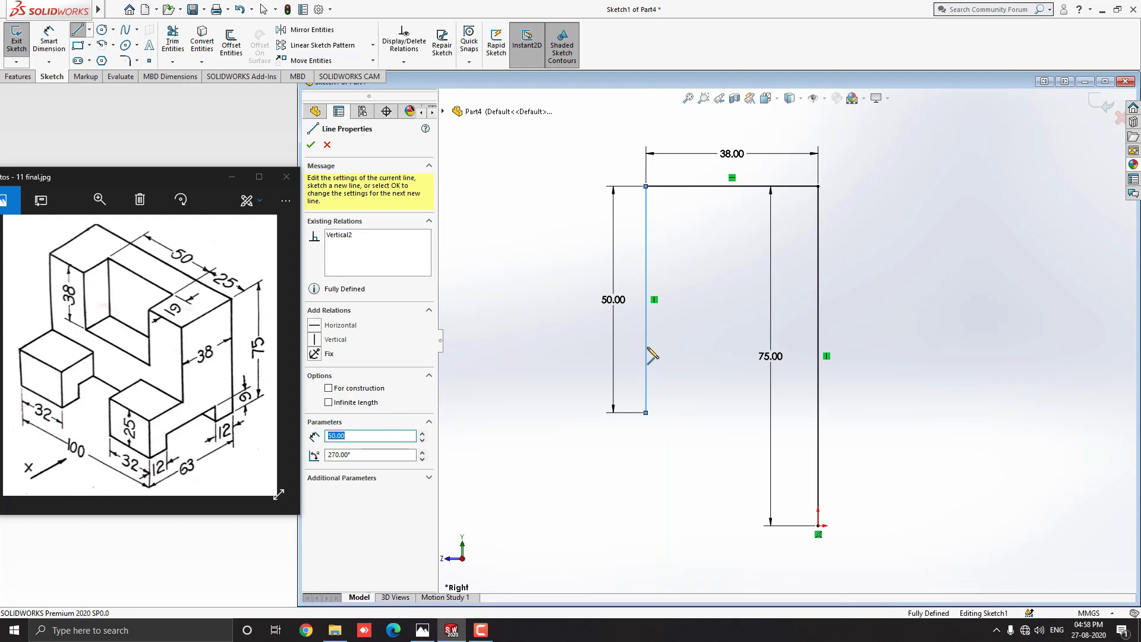
pyautogui.click(646, 412)
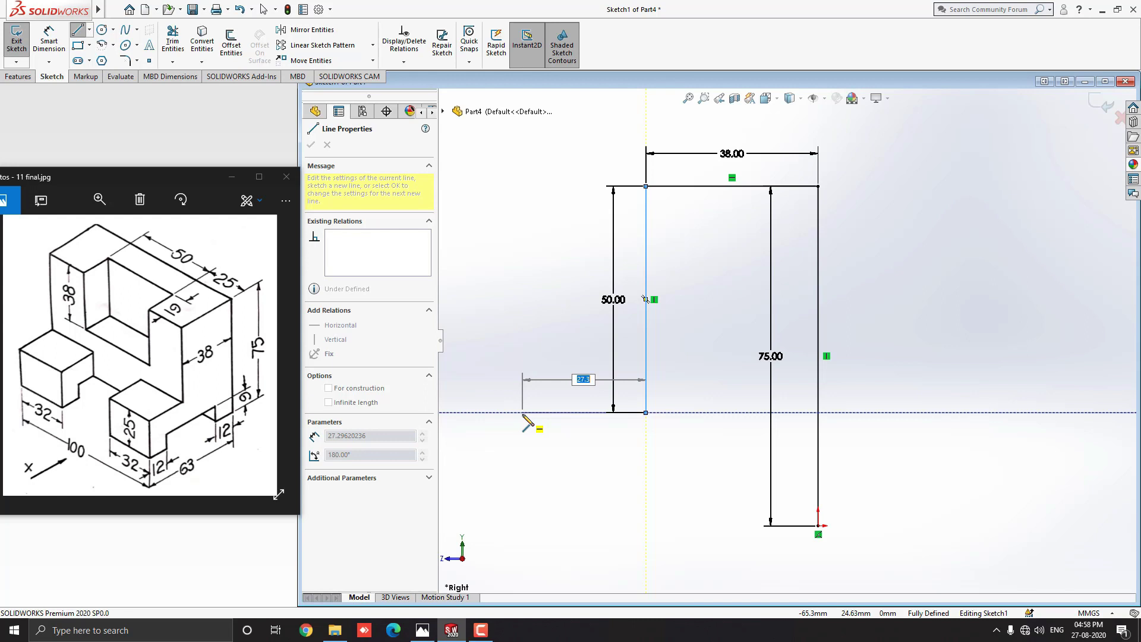
pyautogui.write('63-38')
pyautogui.press('Return')
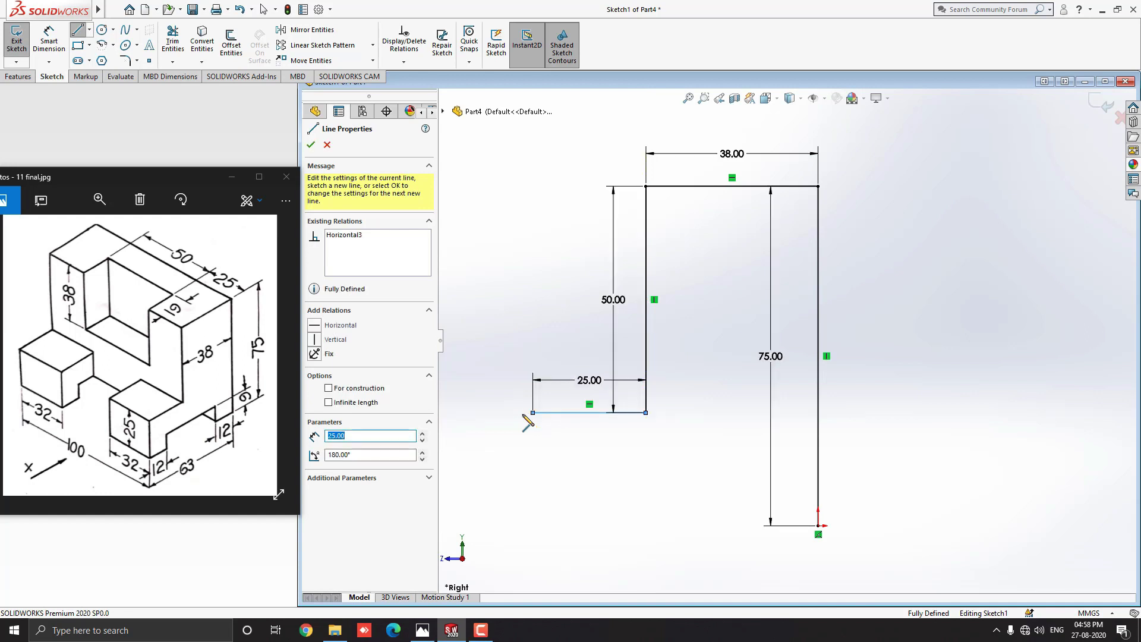
pyautogui.click(532, 412)
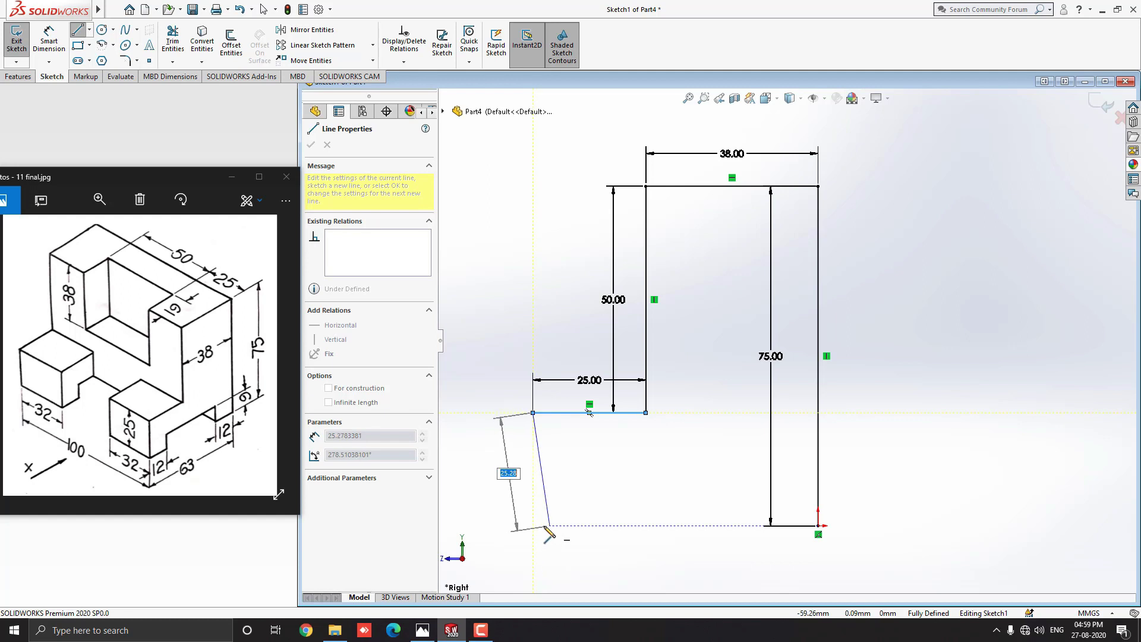
# Step: Draw the 12 mm base line and the 9 mm near side of the slot
pyautogui.click(533, 525)
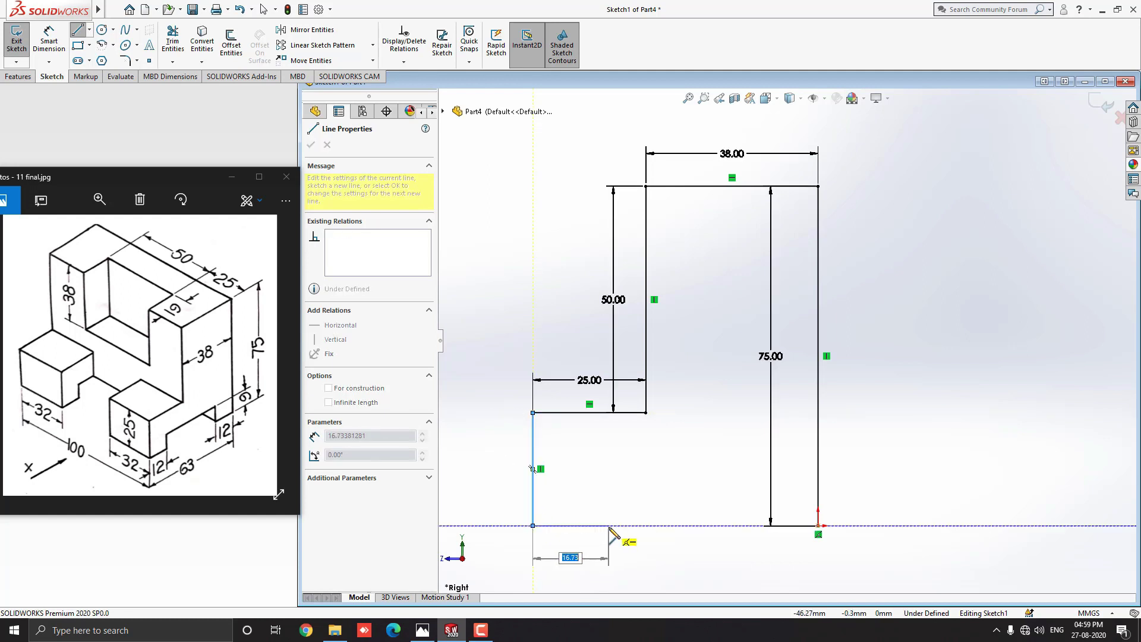
pyautogui.write('12')
pyautogui.press('Return')
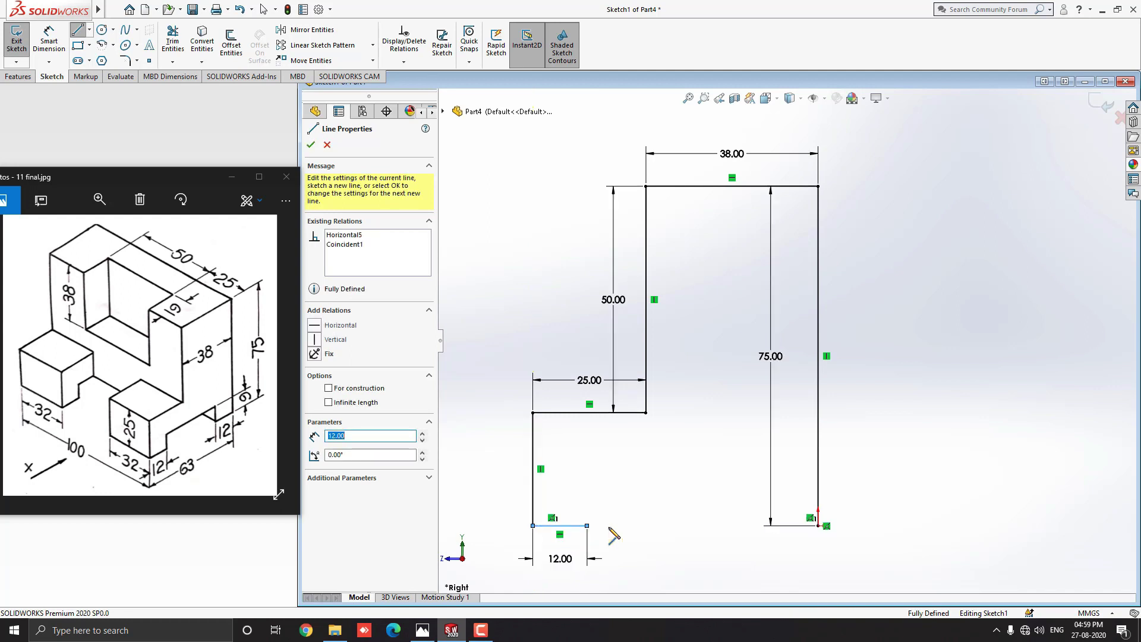
pyautogui.click(587, 525)
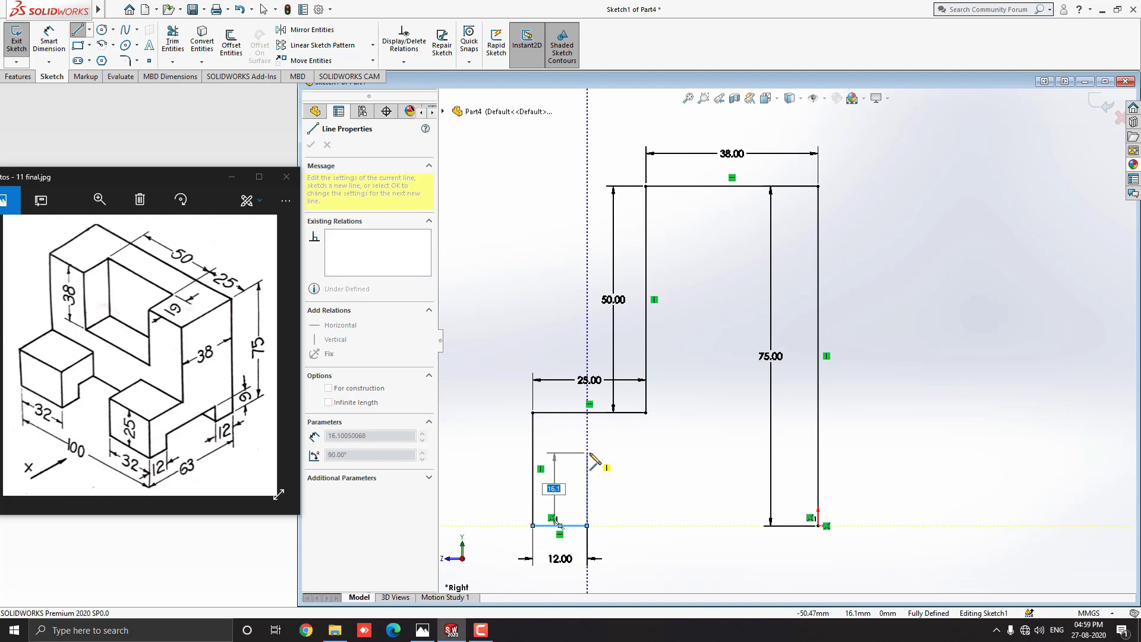
pyautogui.write('9')
pyautogui.press('Return')
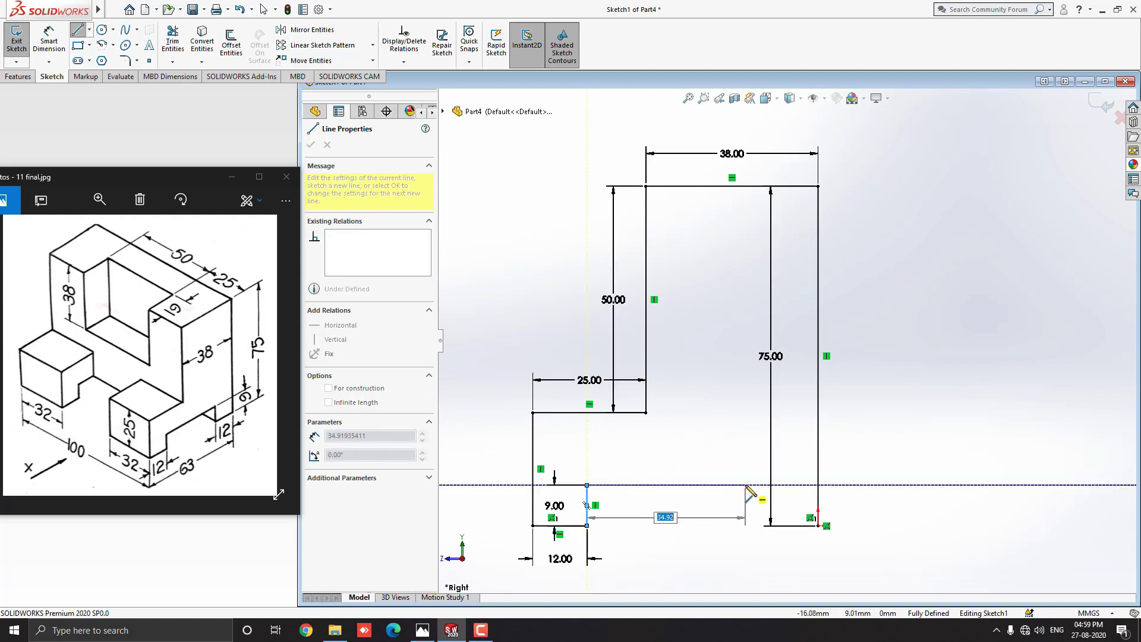
# Step: Add the 39 mm slot top and 9 mm far side, closing the profile at the bottom-right corner
pyautogui.write('63')
pyautogui.write('-12-1')
pyautogui.write('2')
pyautogui.press('Return')
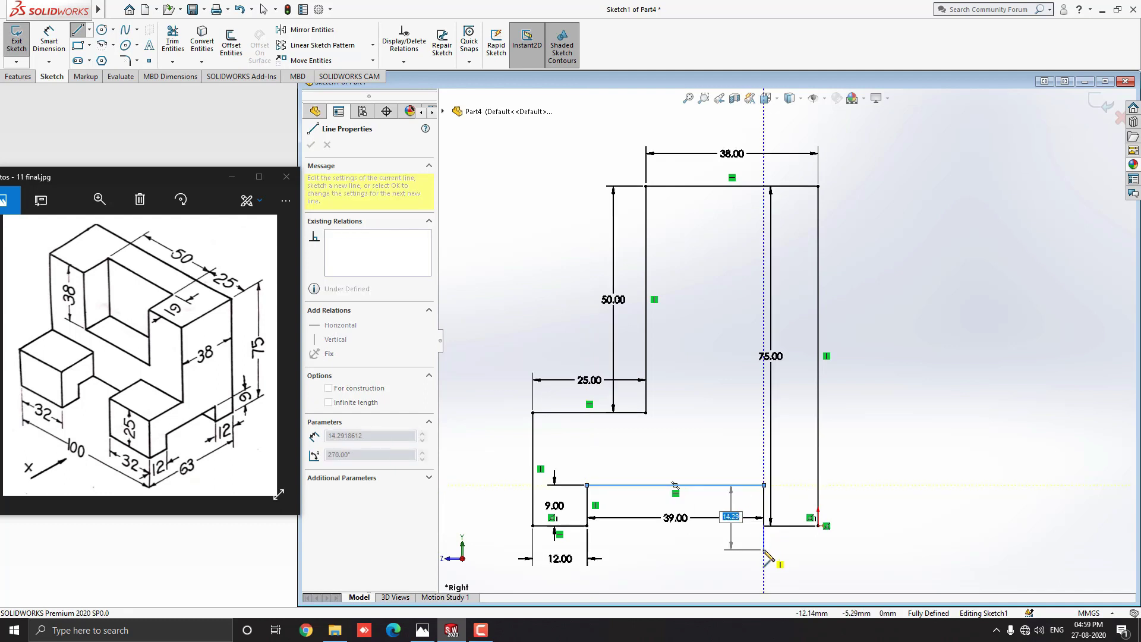
pyautogui.write('9')
pyautogui.press('Return')
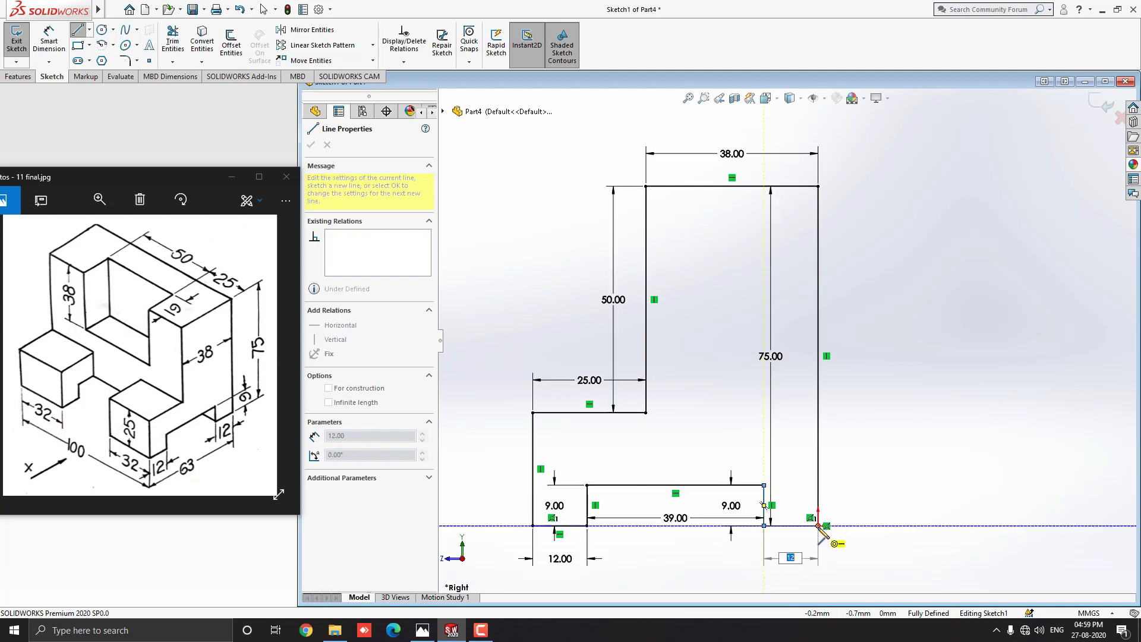
pyautogui.click(818, 525)
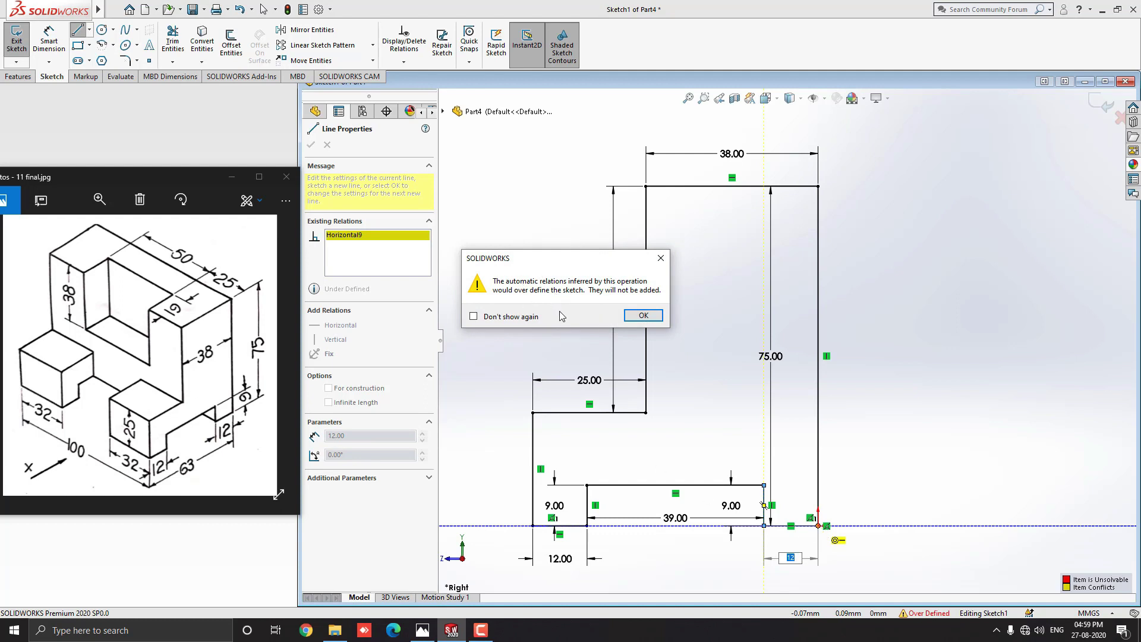
pyautogui.click(643, 315)
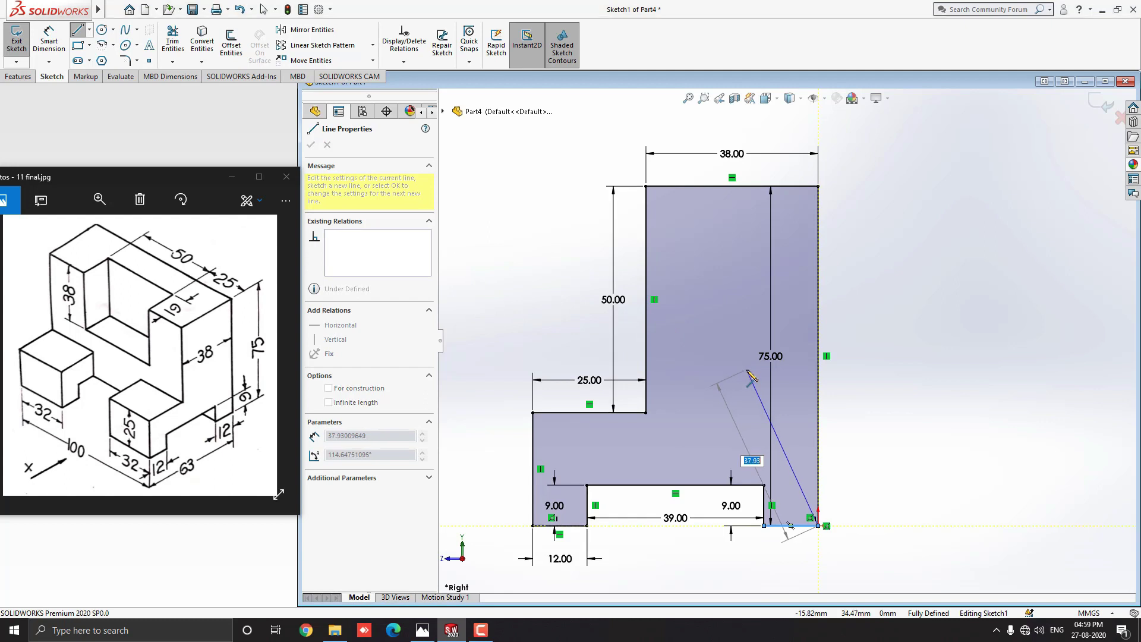
pyautogui.press('Escape')
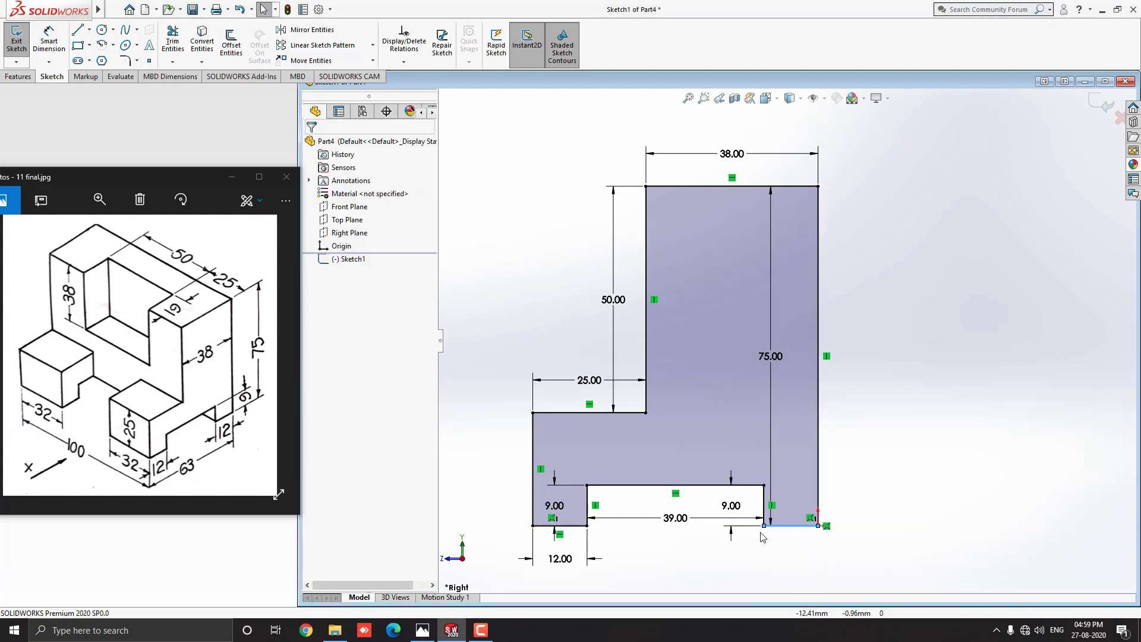
# Step: Move the 9, 39, 75 and 25 mm dimensions clear of the profile
pyautogui.moveTo(732, 508); pyautogui.dragTo(894, 496)
pyautogui.moveTo(678, 524); pyautogui.dragTo(671, 554)
pyautogui.click(796, 555)
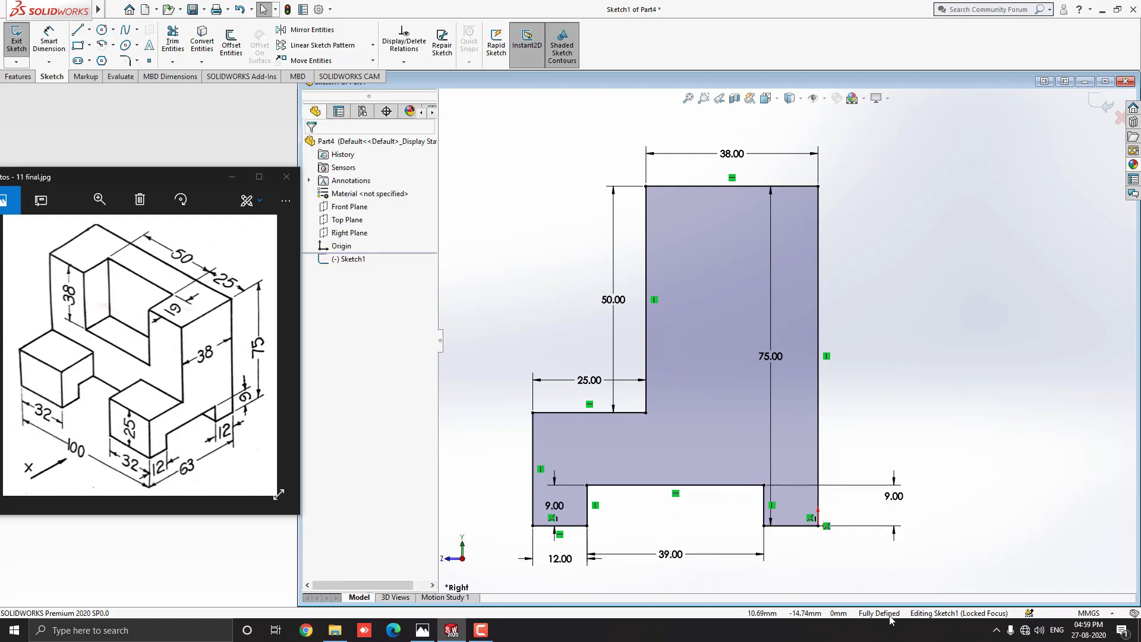
pyautogui.moveTo(789, 356); pyautogui.dragTo(927, 355)
pyautogui.moveTo(588, 379); pyautogui.dragTo(586, 367)
pyautogui.click(515, 295)
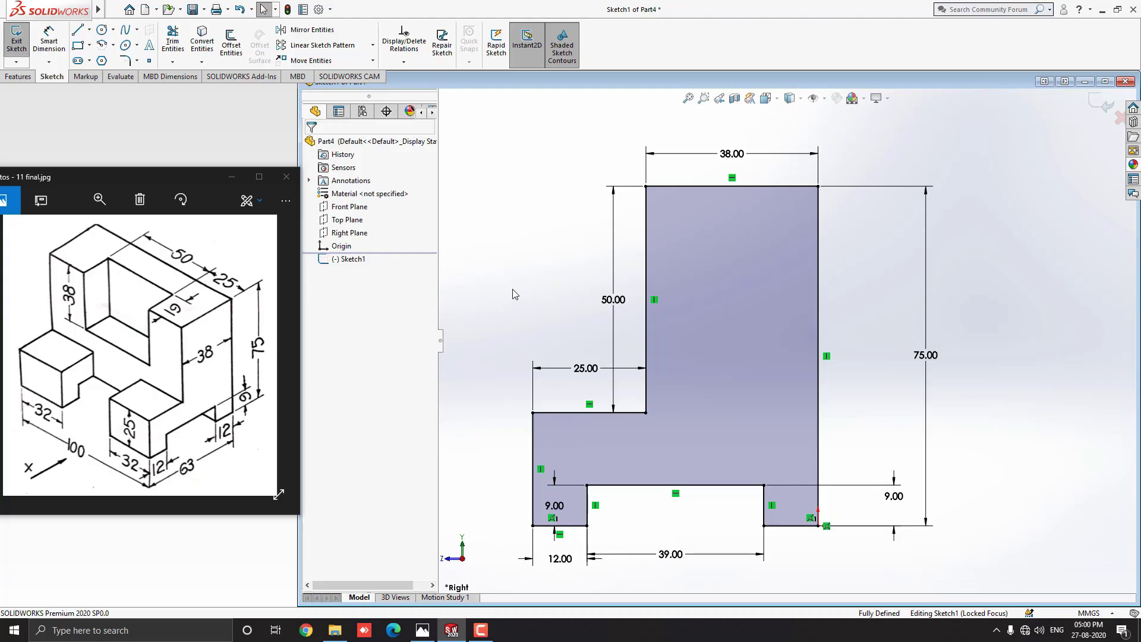
pyautogui.click(18, 76)
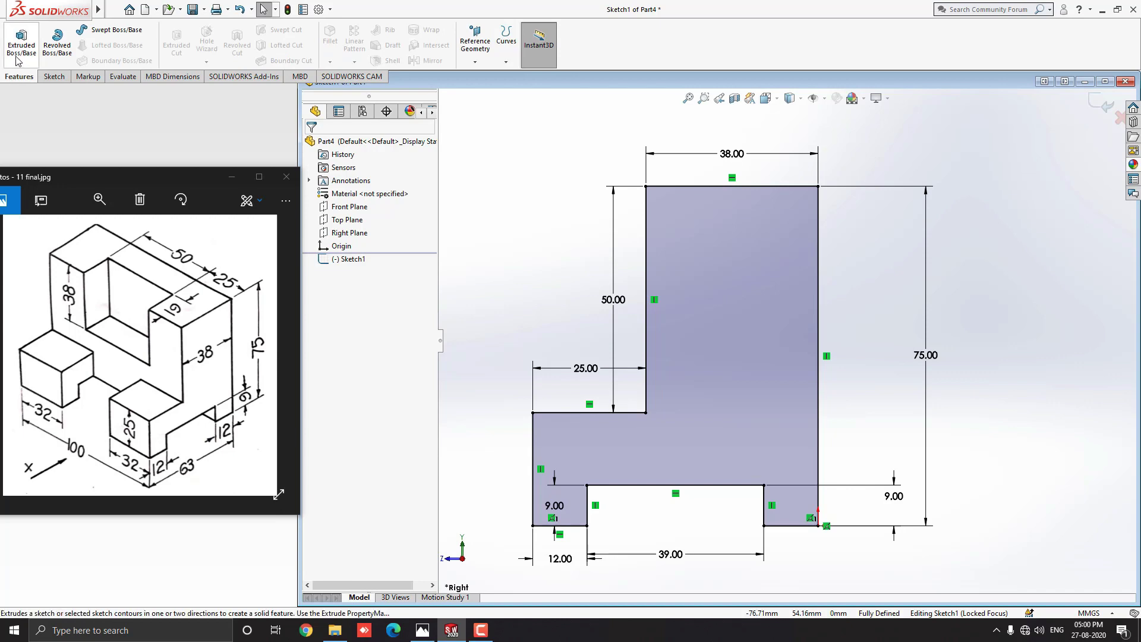
# Step: Extrude Sketch1 100 mm in the reversed direction into the stepped solid
pyautogui.click(18, 60)
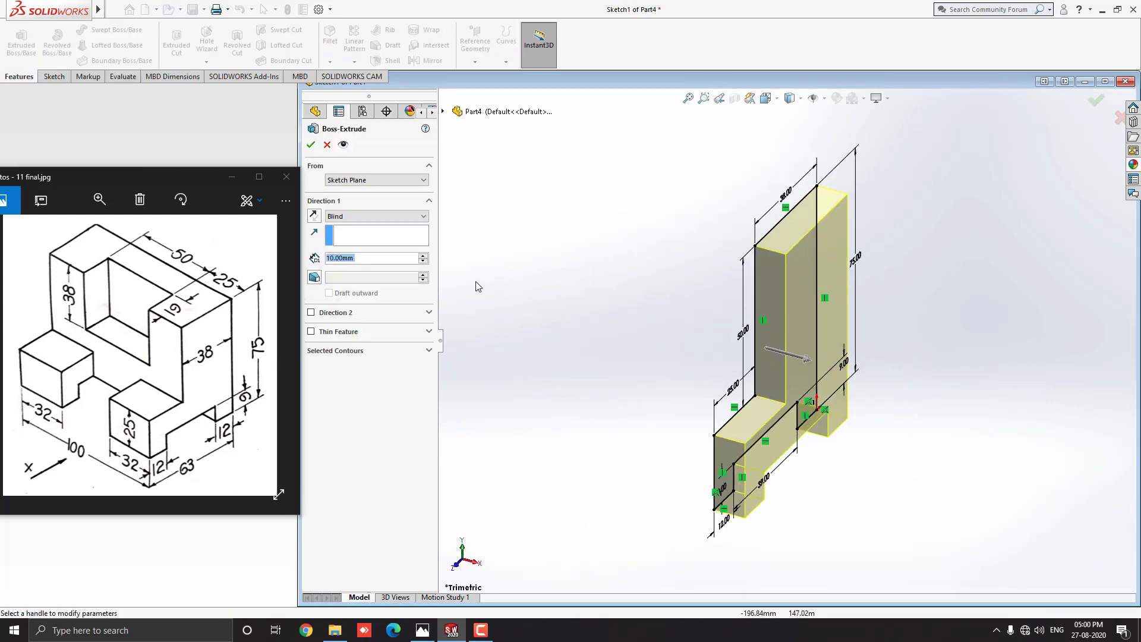
pyautogui.click(313, 216)
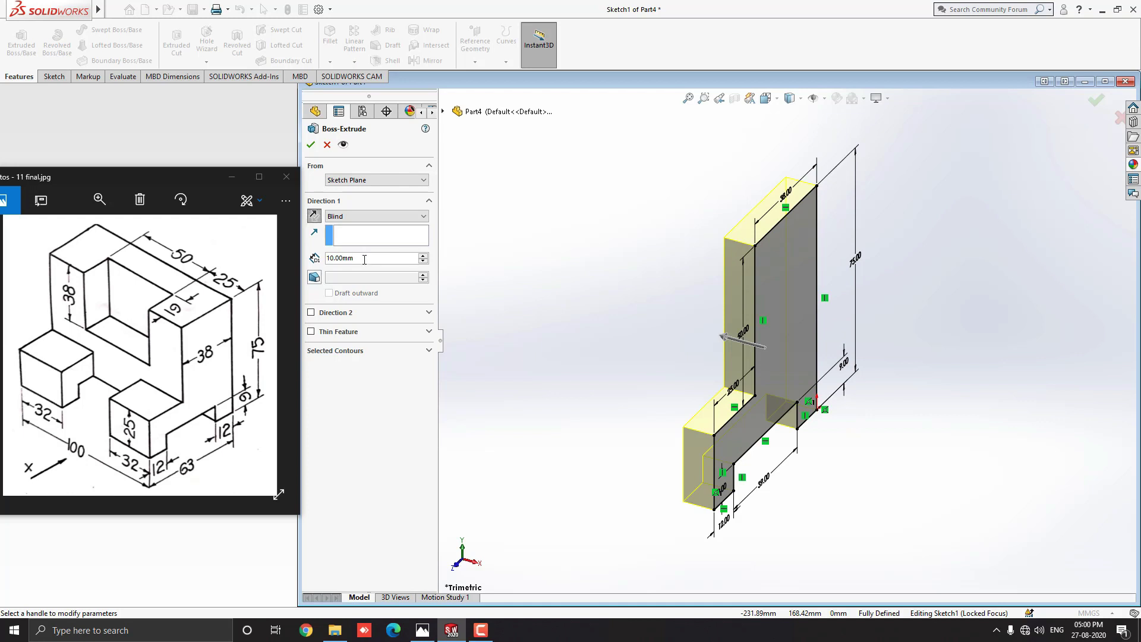
pyautogui.write('100')
pyautogui.press('Return')
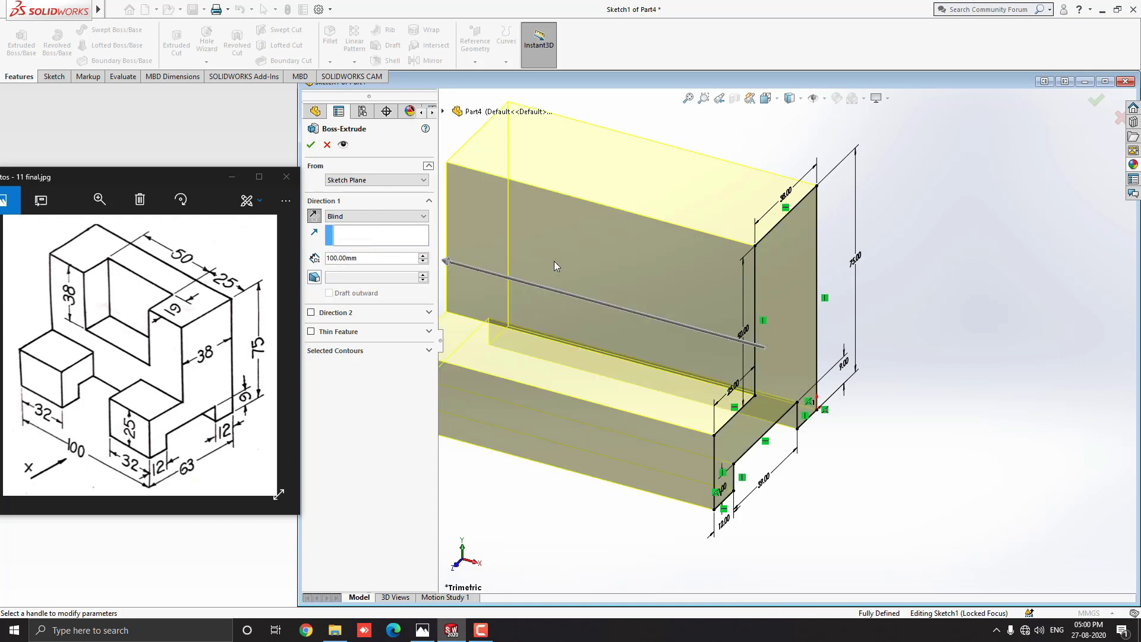
pyautogui.click(310, 145)
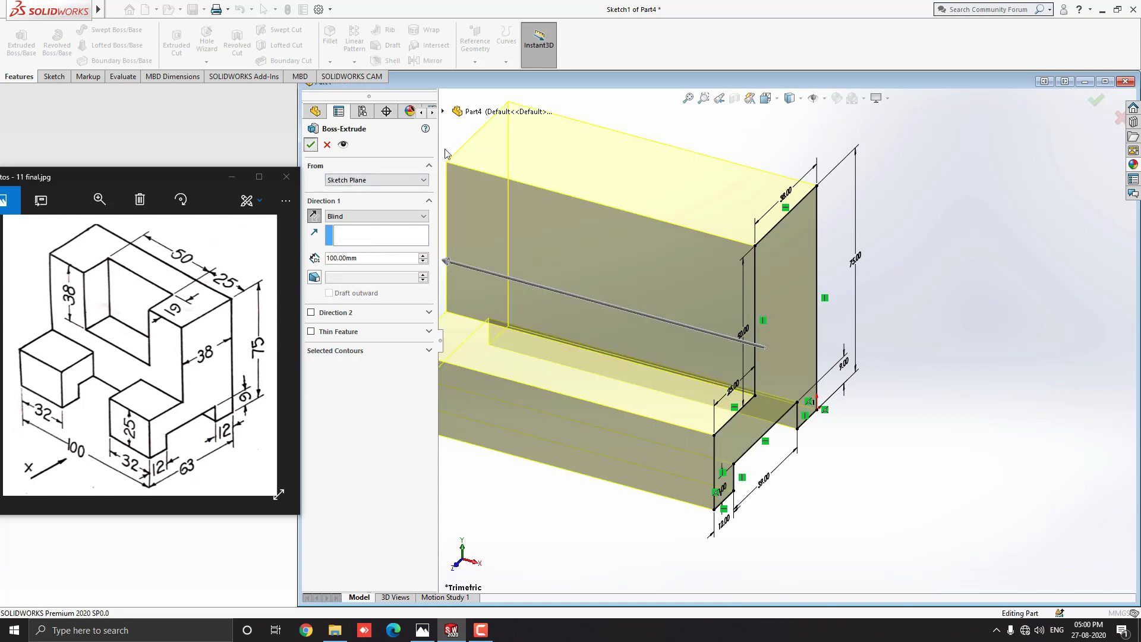
pyautogui.keyDown('ctrl'); pyautogui.moveTo(559, 202); pyautogui.dragTo(605, 233, button='middle'); pyautogui.keyUp('ctrl')
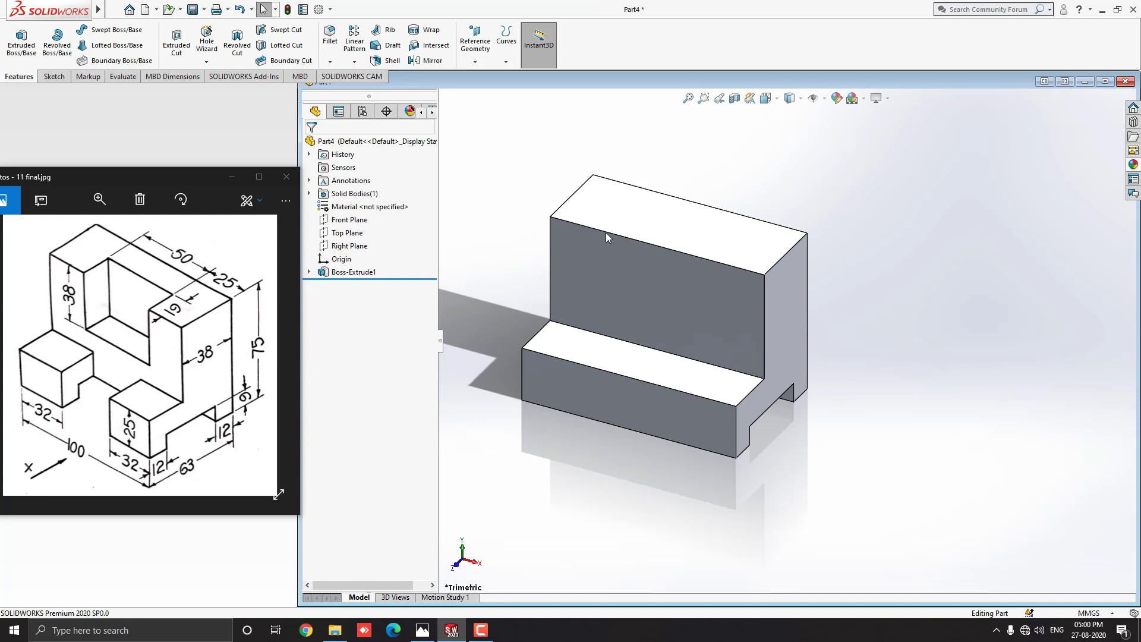
pyautogui.keyDown('shift'); pyautogui.moveTo(555, 271); pyautogui.dragTo(570, 296, button='middle'); pyautogui.keyUp('shift')
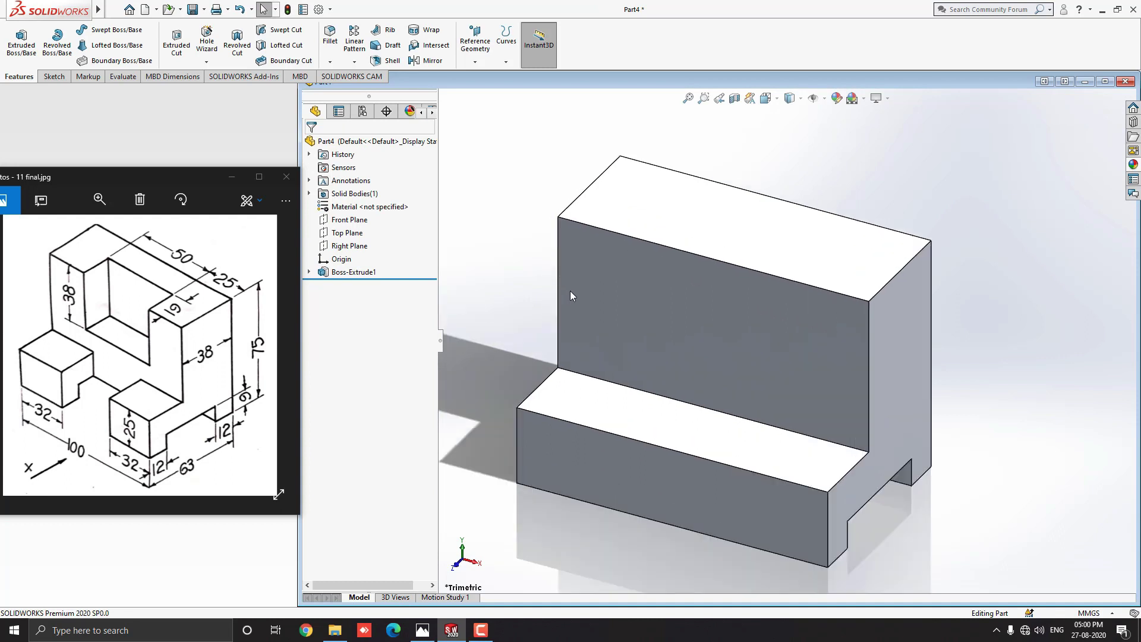
# Step: Sketch a 19 × 50 mm corner rectangle on the upright's top face
pyautogui.click(731, 240)
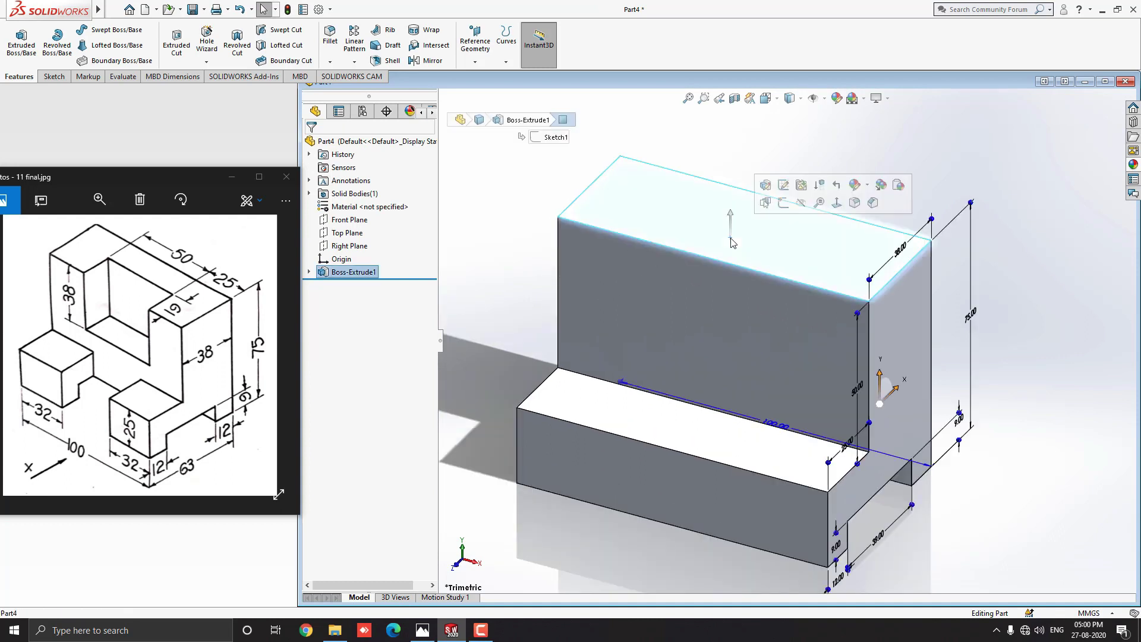
pyautogui.click(783, 203)
pyautogui.scroll(-1, 720, 157)
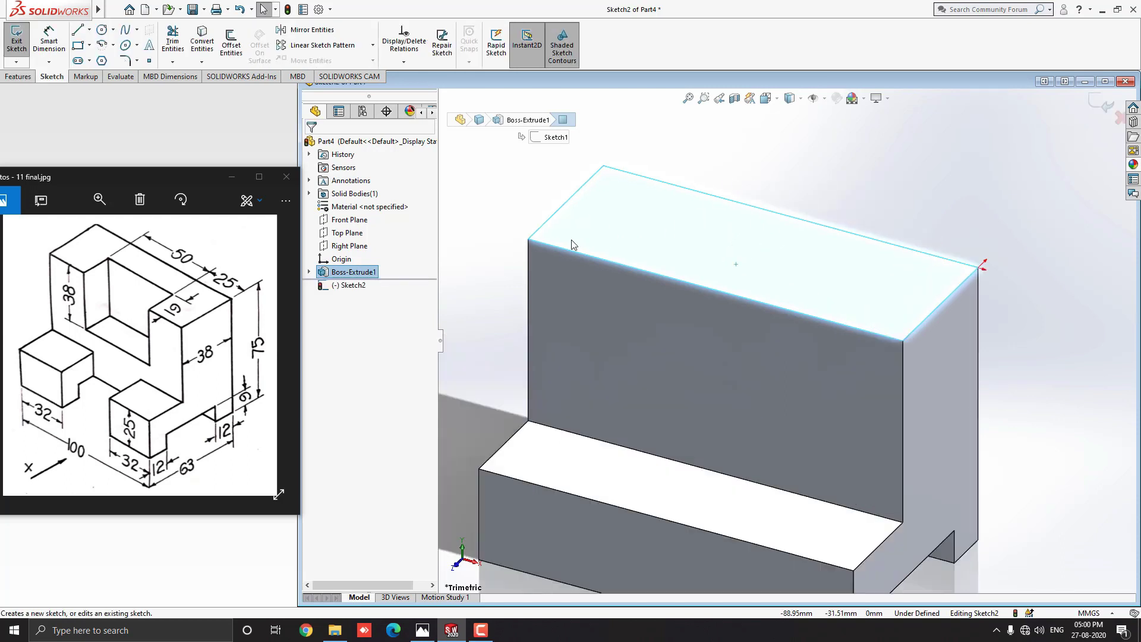
pyautogui.click(79, 47)
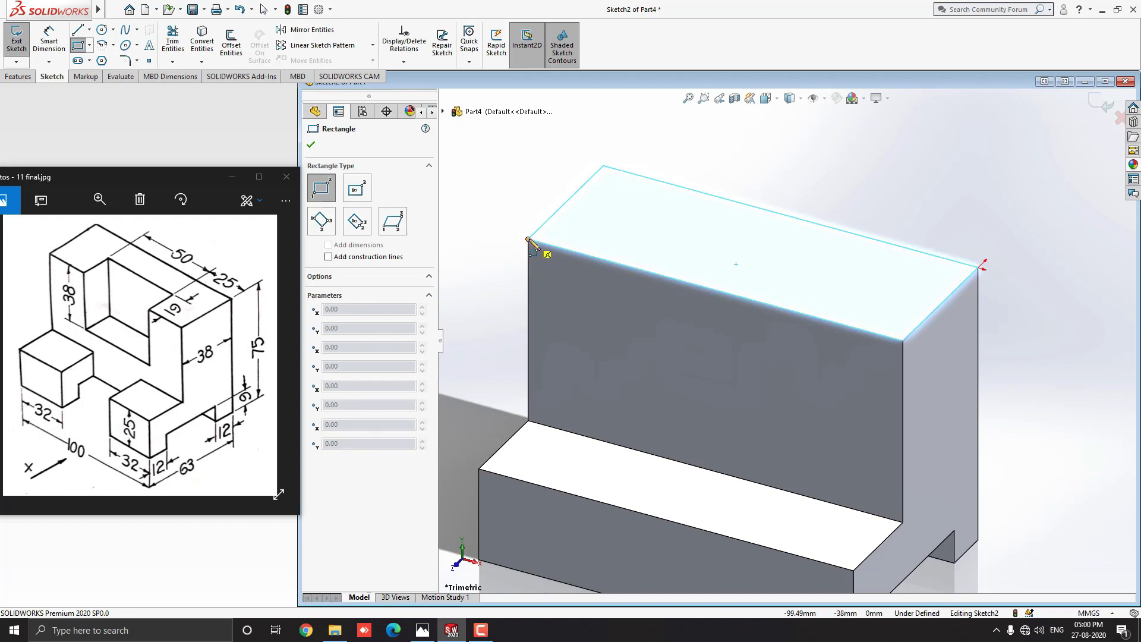
pyautogui.click(624, 266)
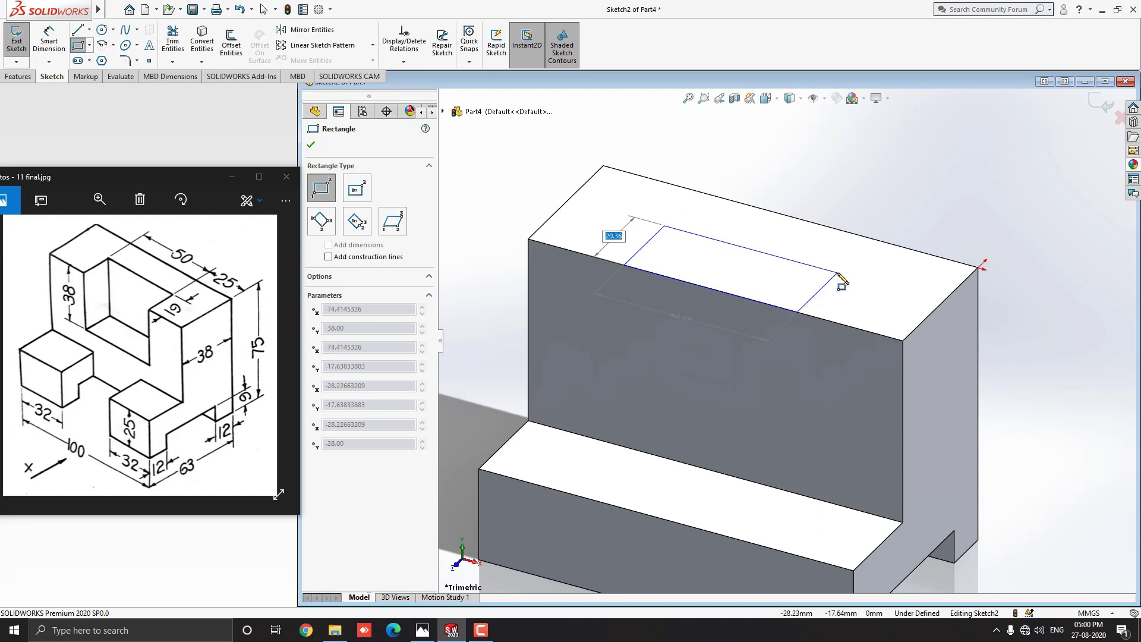
pyautogui.press('Tab')
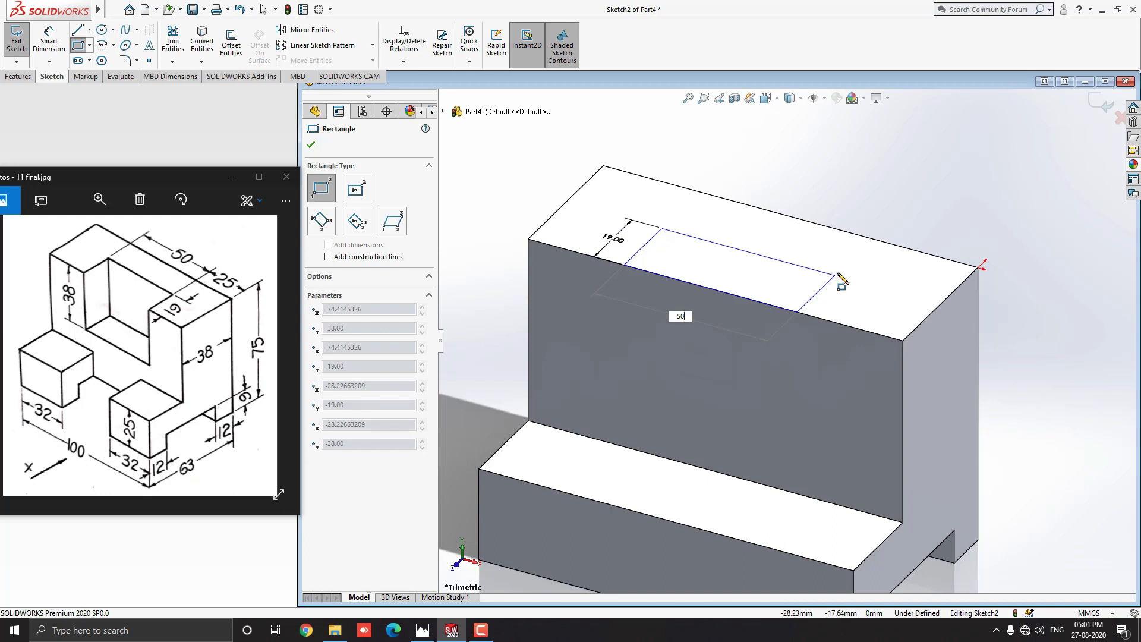
pyautogui.write('50')
pyautogui.press('Return')
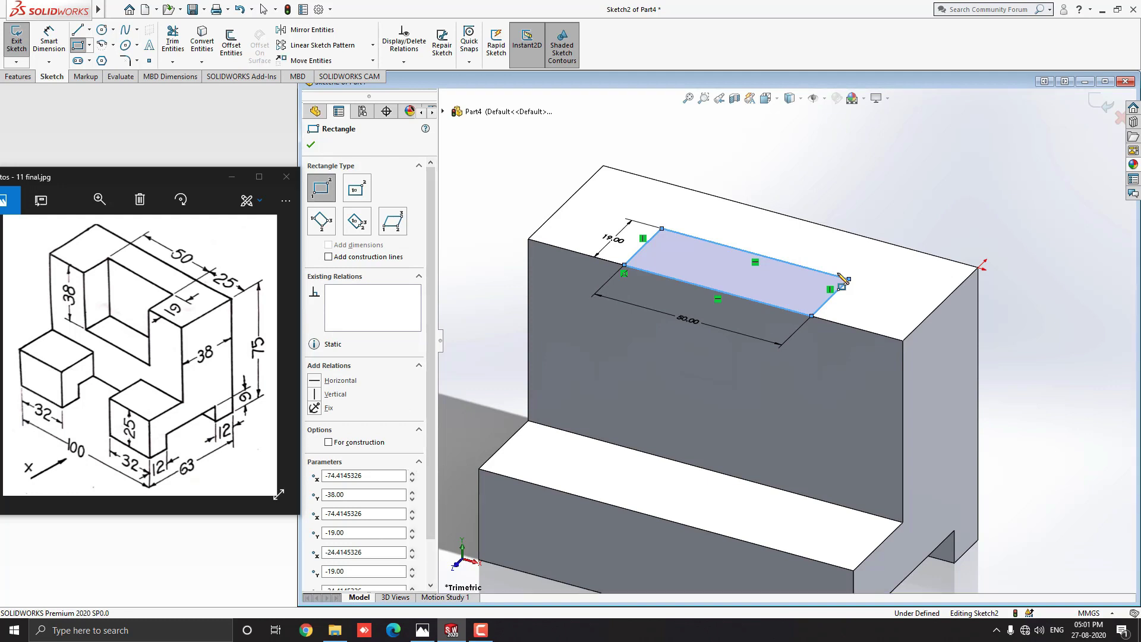
pyautogui.press('Escape')
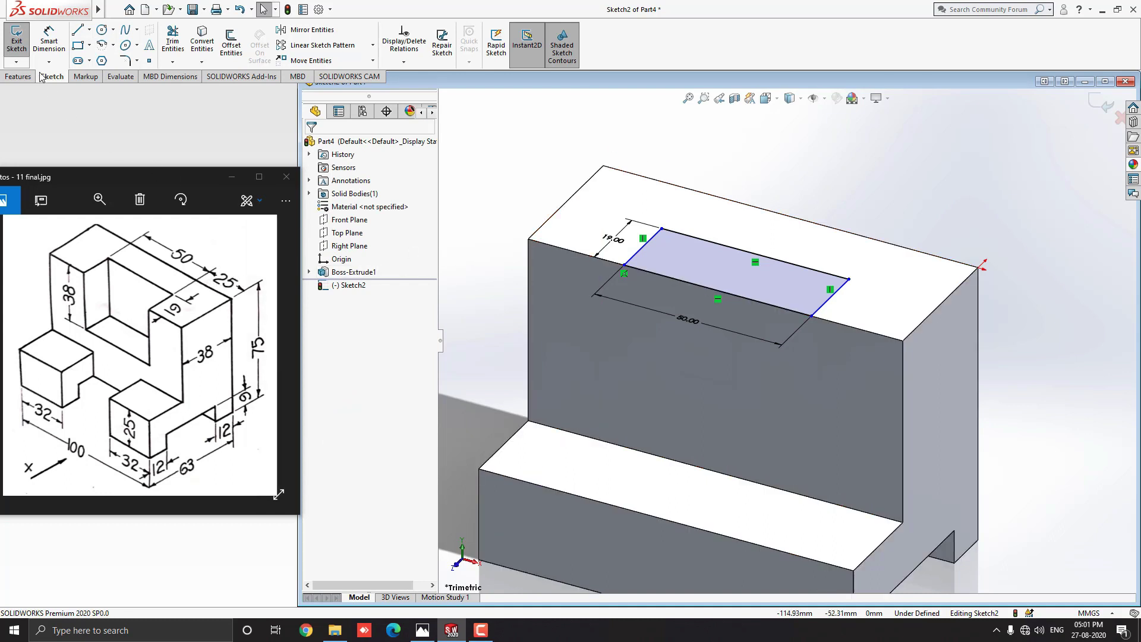
# Step: Dimension the rectangle 25 mm from the block's side edge
pyautogui.click(48, 42)
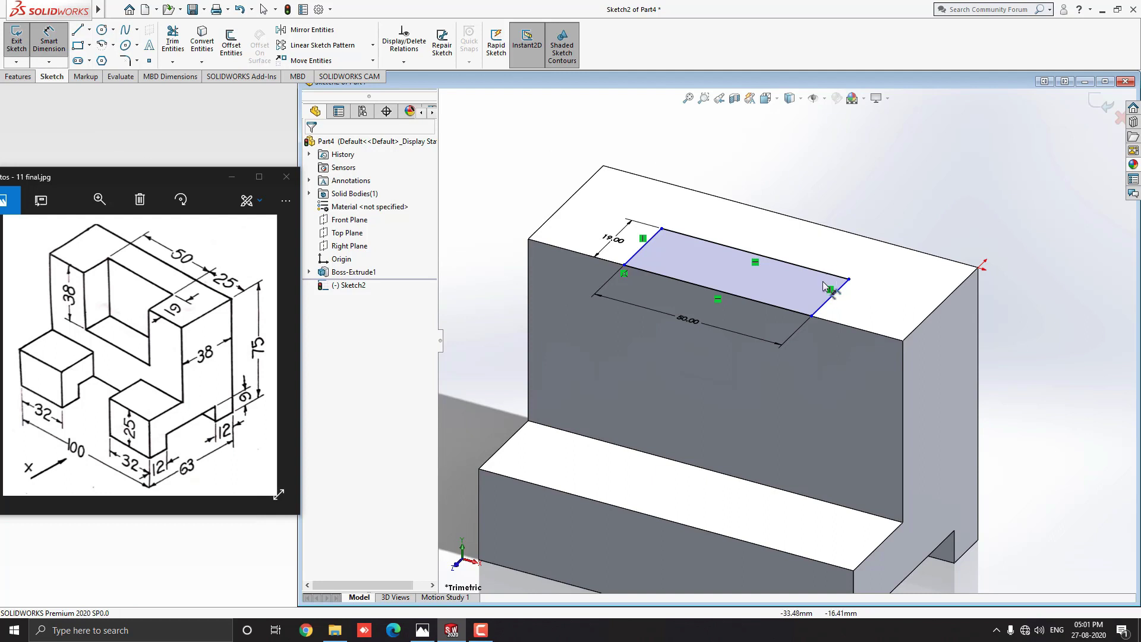
pyautogui.click(830, 302)
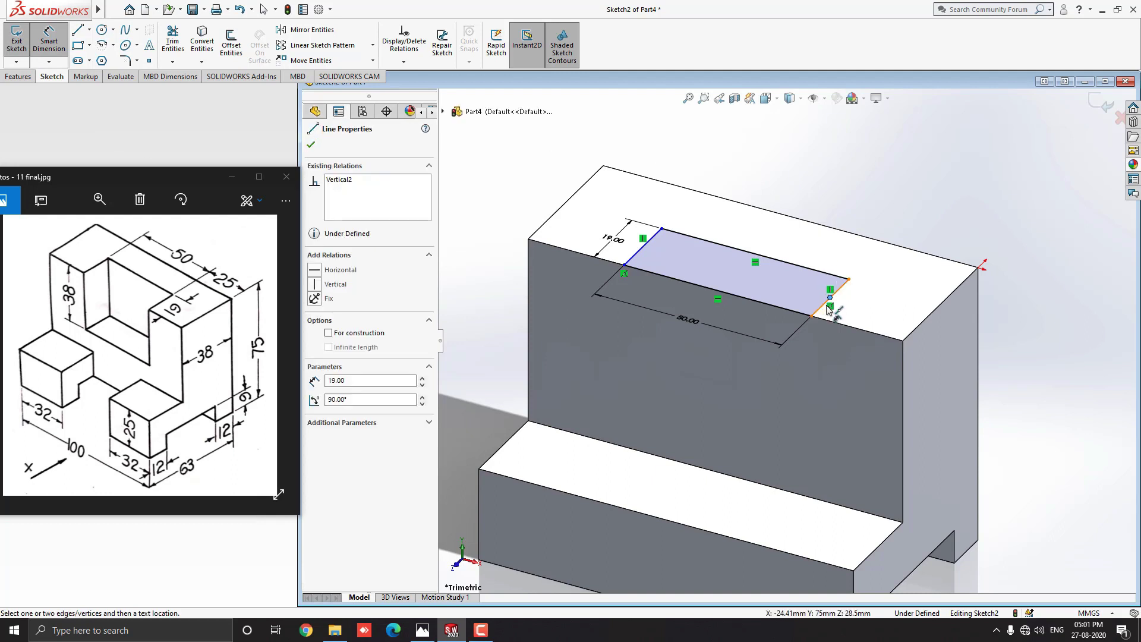
pyautogui.click(924, 326)
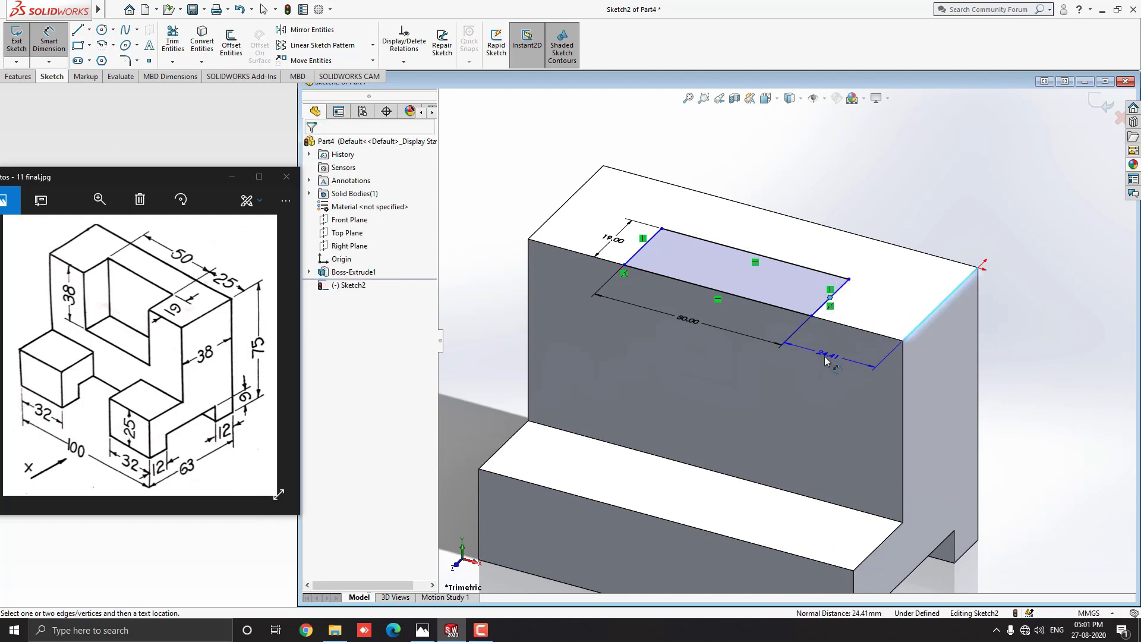
pyautogui.click(816, 358)
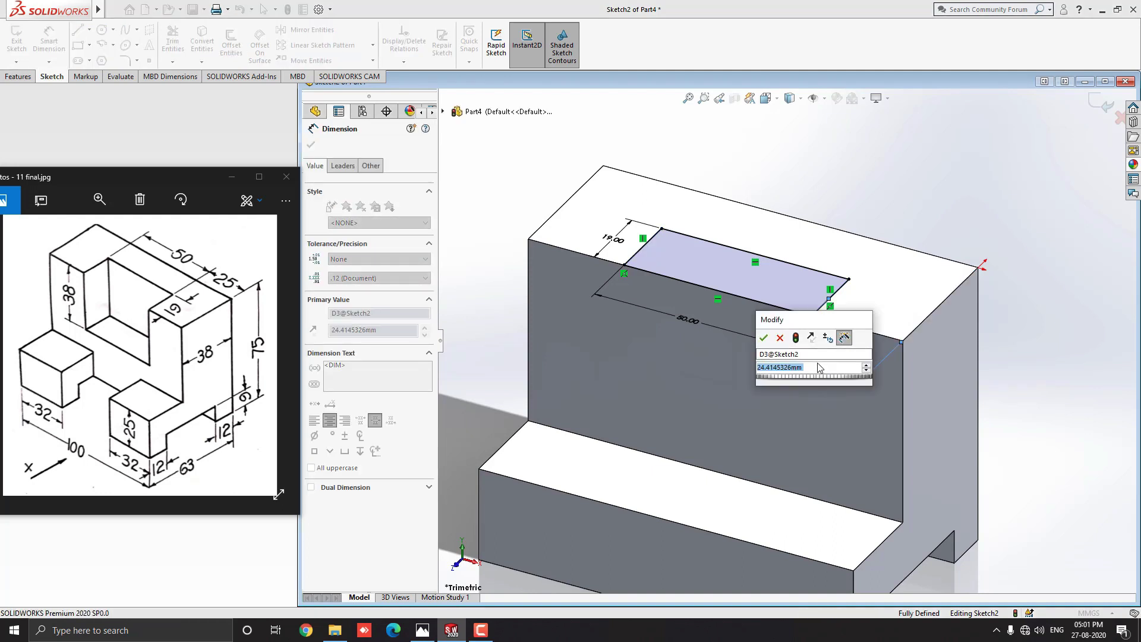
pyautogui.write('25')
pyautogui.press('Return')
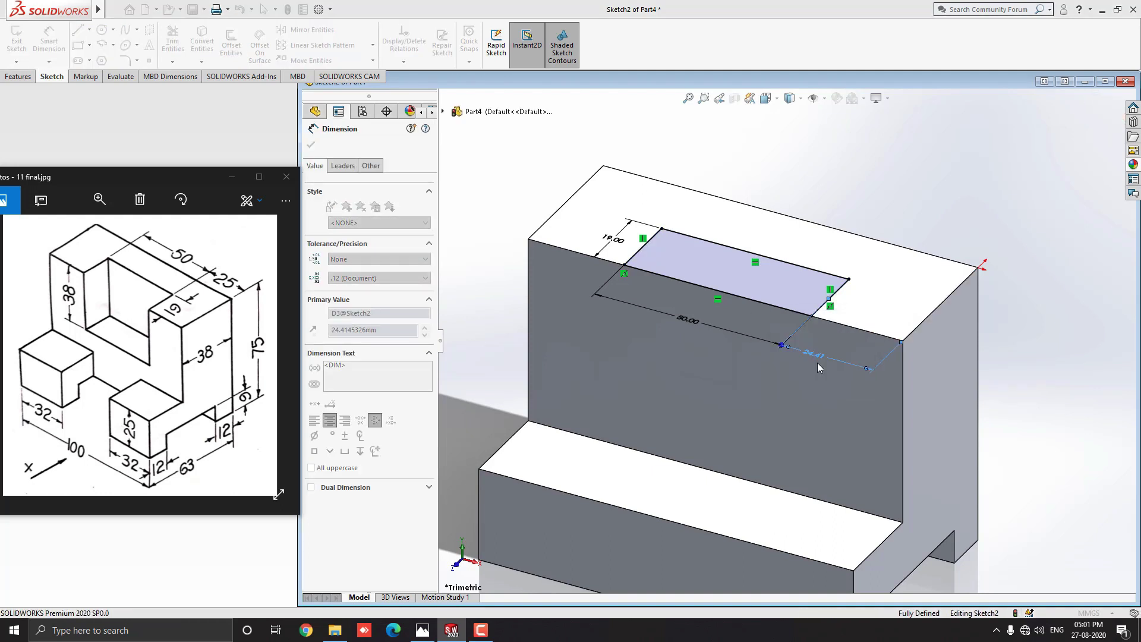
pyautogui.press('Escape')
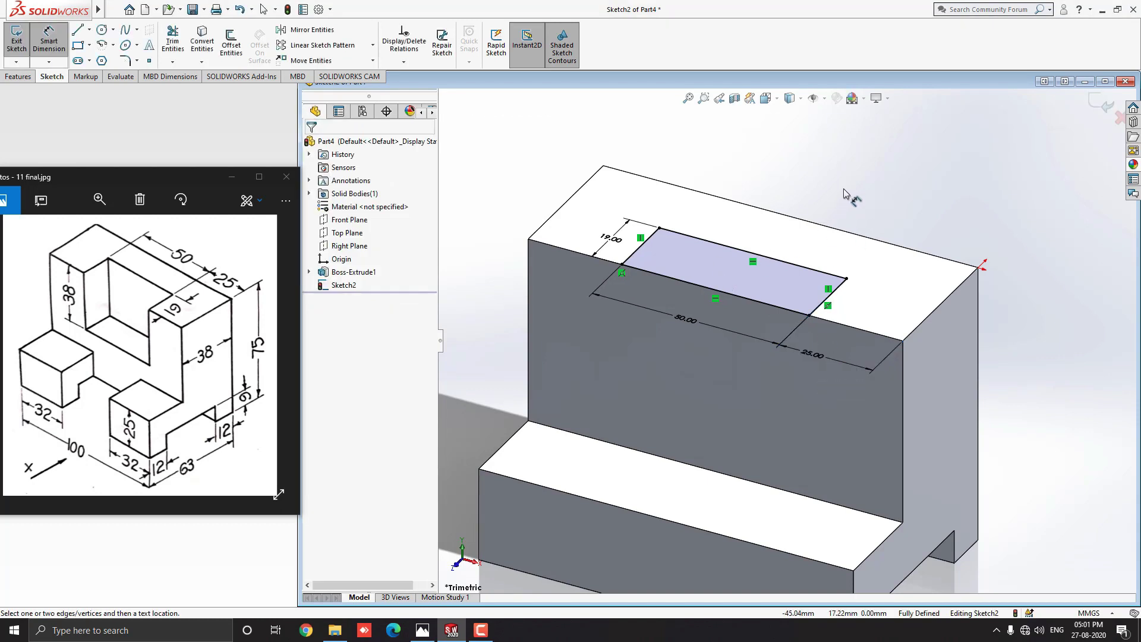
pyautogui.press('Escape')
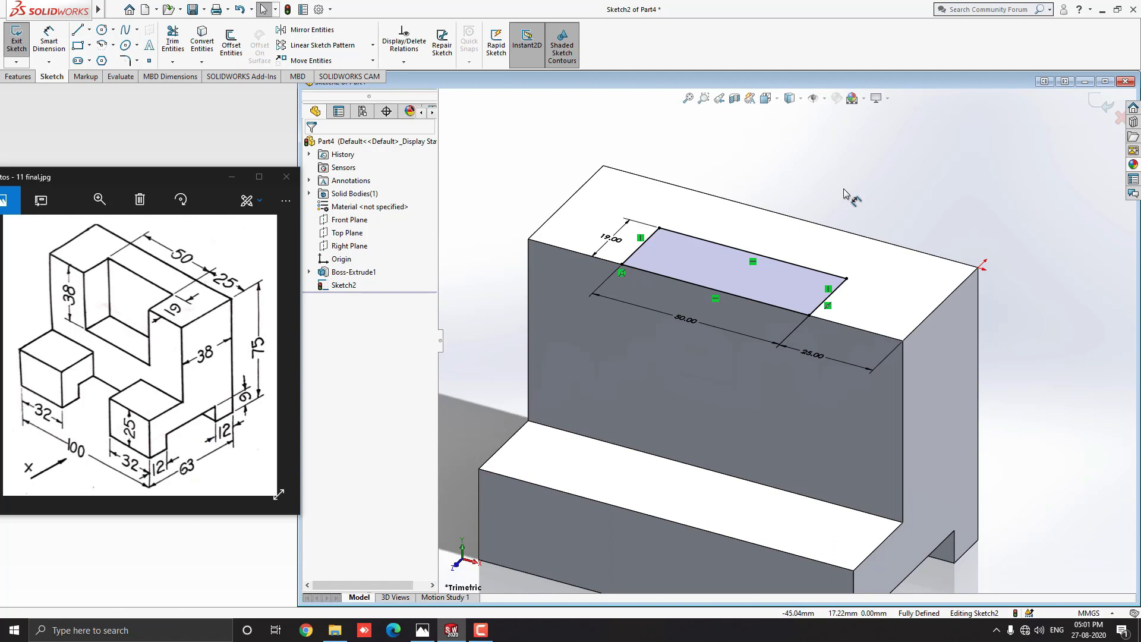
# Step: Extruded-cut the Sketch2 rectangle 38 mm deep (Blind) into the upright
pyautogui.click(19, 77)
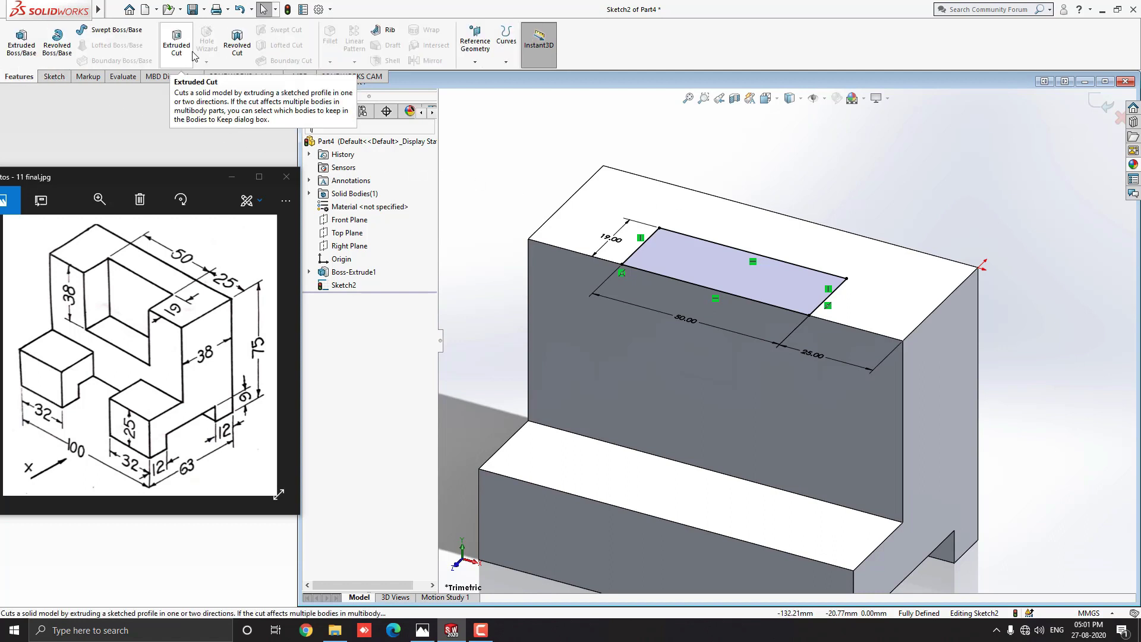
pyautogui.click(177, 44)
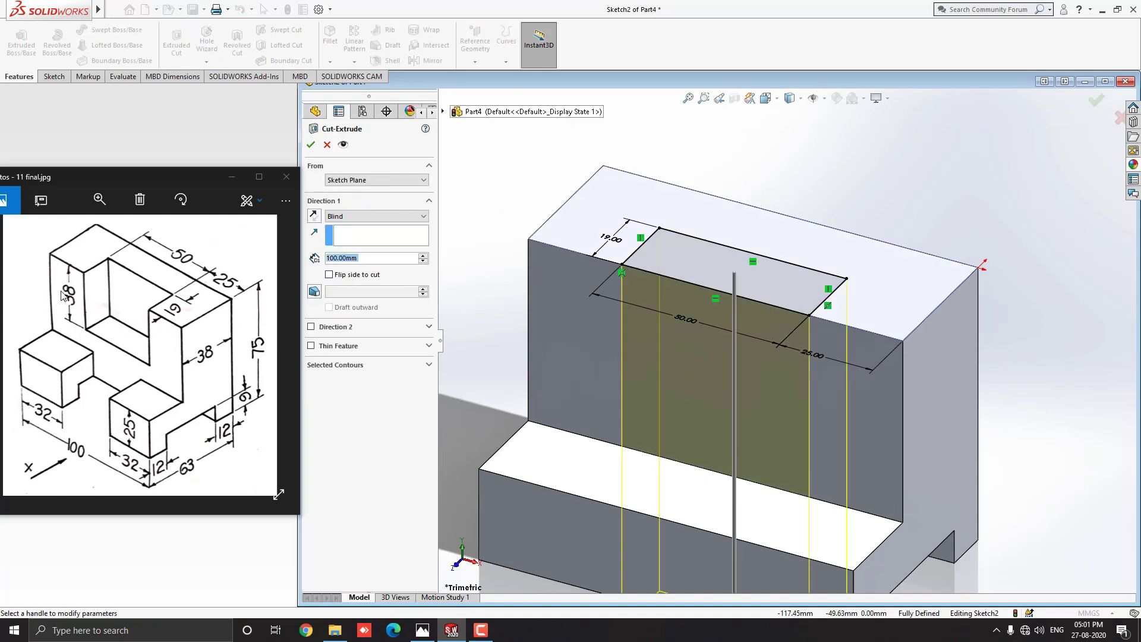
pyautogui.click(366, 261)
pyautogui.write('38')
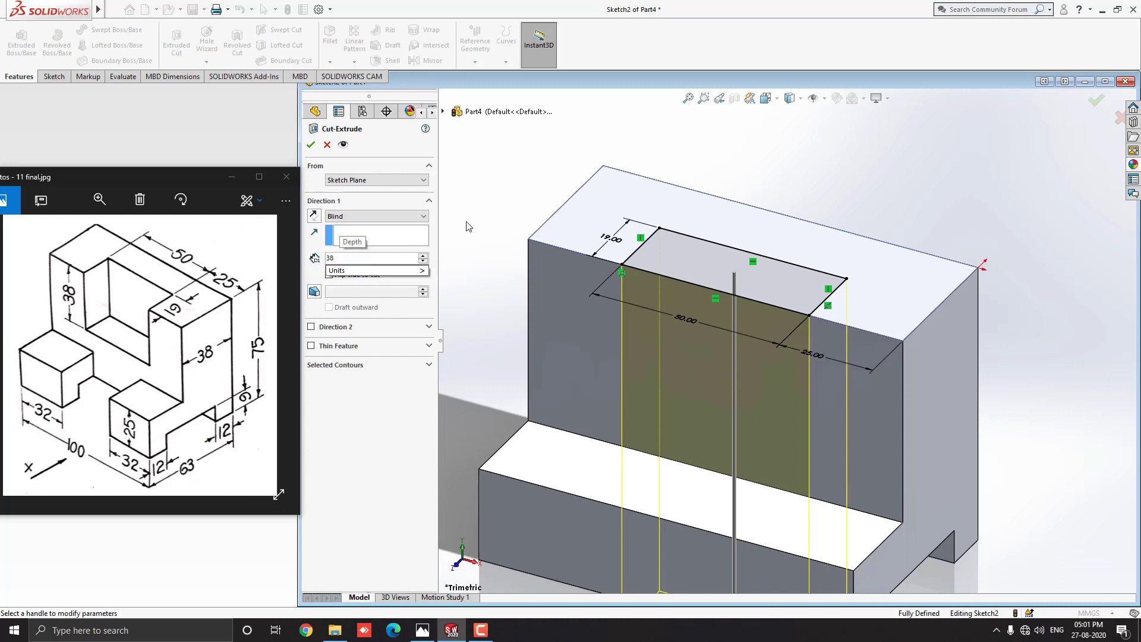
pyautogui.press('Return')
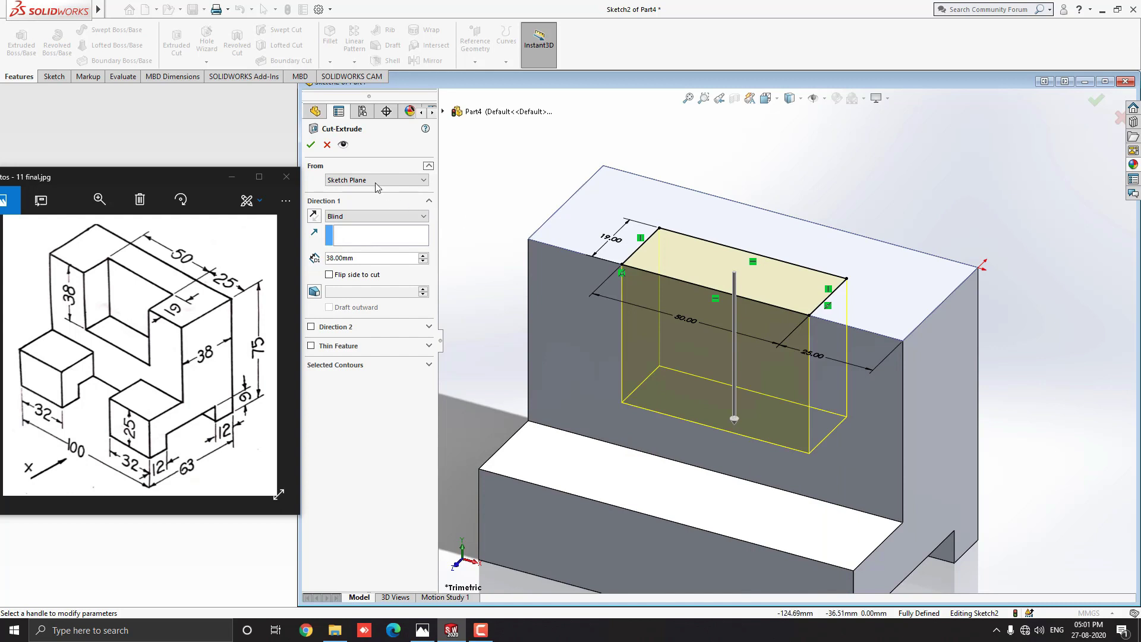
pyautogui.click(310, 145)
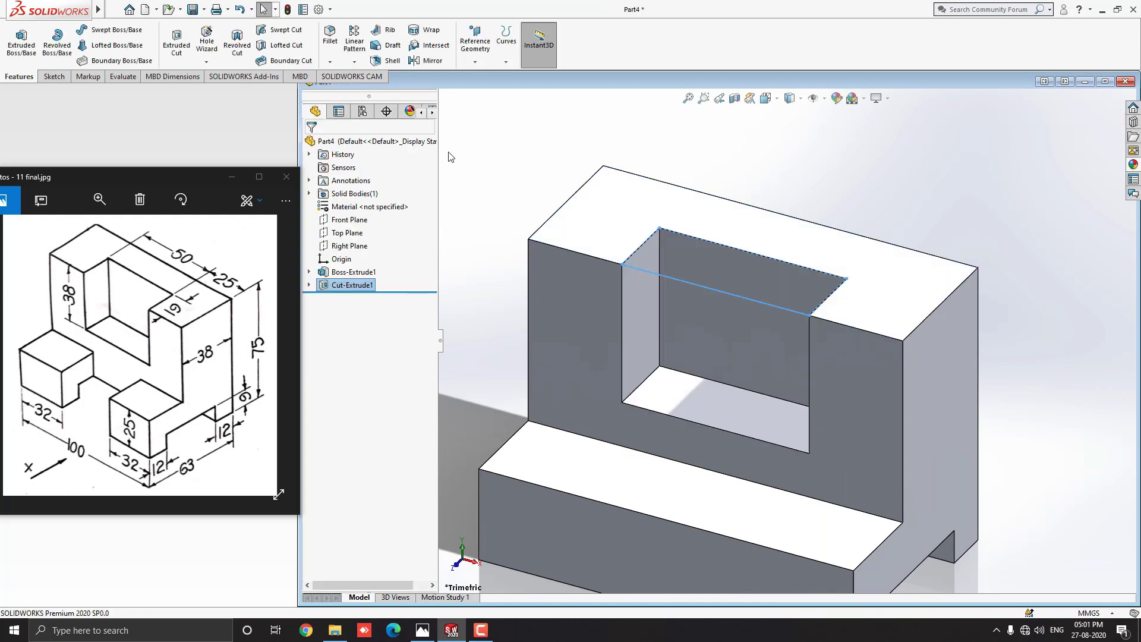
pyautogui.click(707, 162)
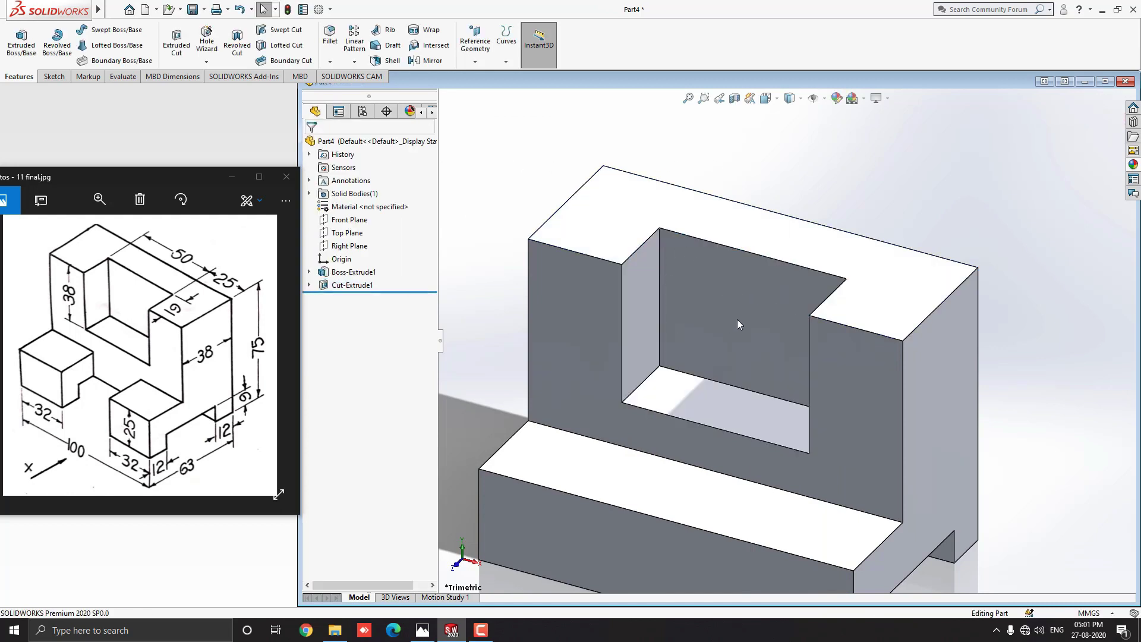
pyautogui.scroll(3, 738, 333)
pyautogui.scroll(-1, 749, 465)
pyautogui.scroll(-1, 739, 461)
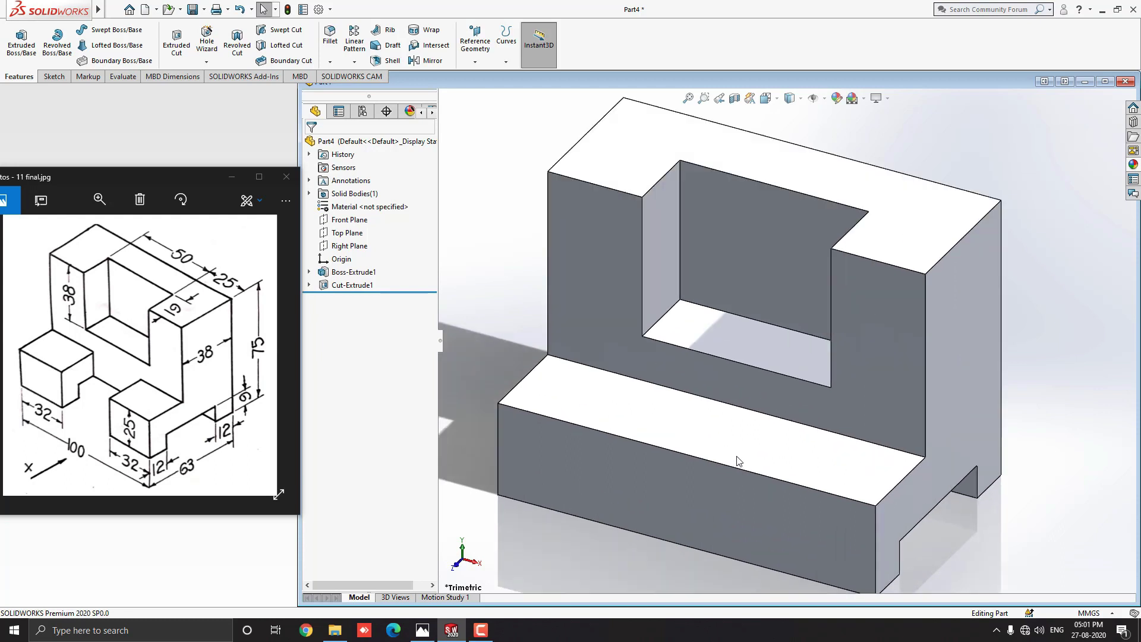
# Step: On the front step's top face, sketch a corner rectangle from the front edge to the back edge
pyautogui.click(698, 442)
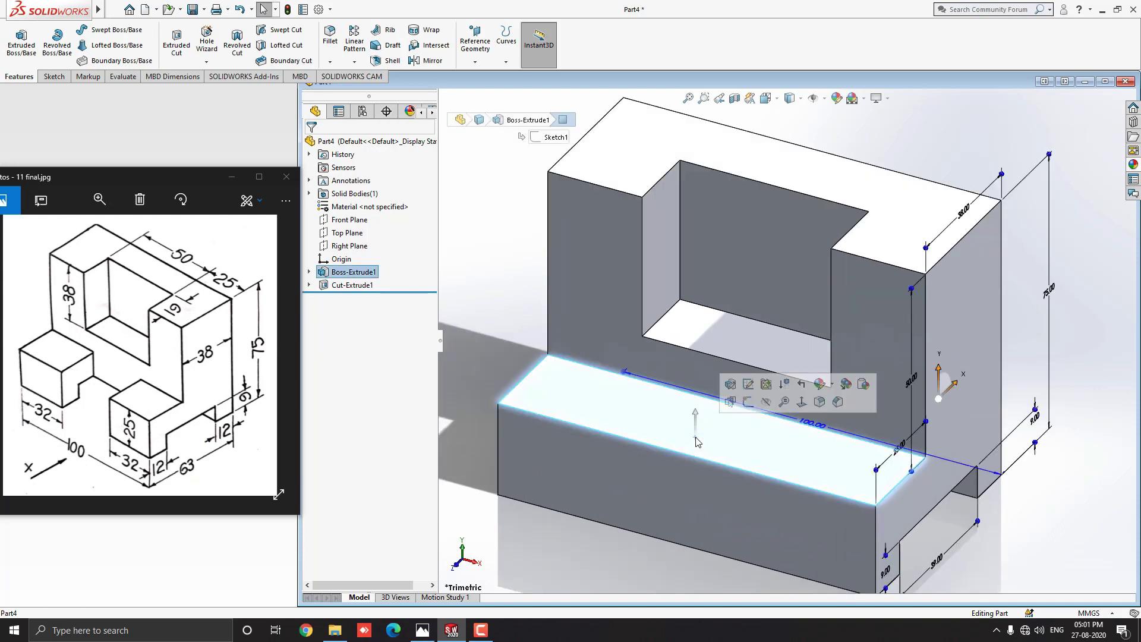
pyautogui.click(748, 402)
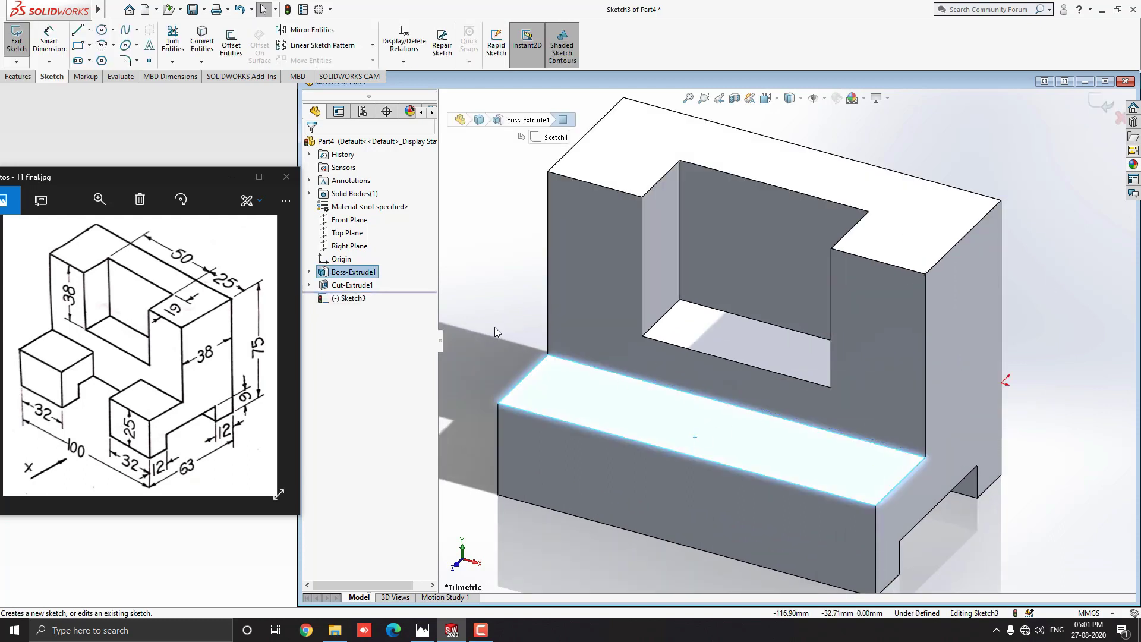
pyautogui.click(78, 45)
pyautogui.moveTo(711, 398)
pyautogui.mouseDown(button='middle')
pyautogui.moveTo(705, 389)
pyautogui.moveTo(721, 407)
pyautogui.mouseUp(button='middle')
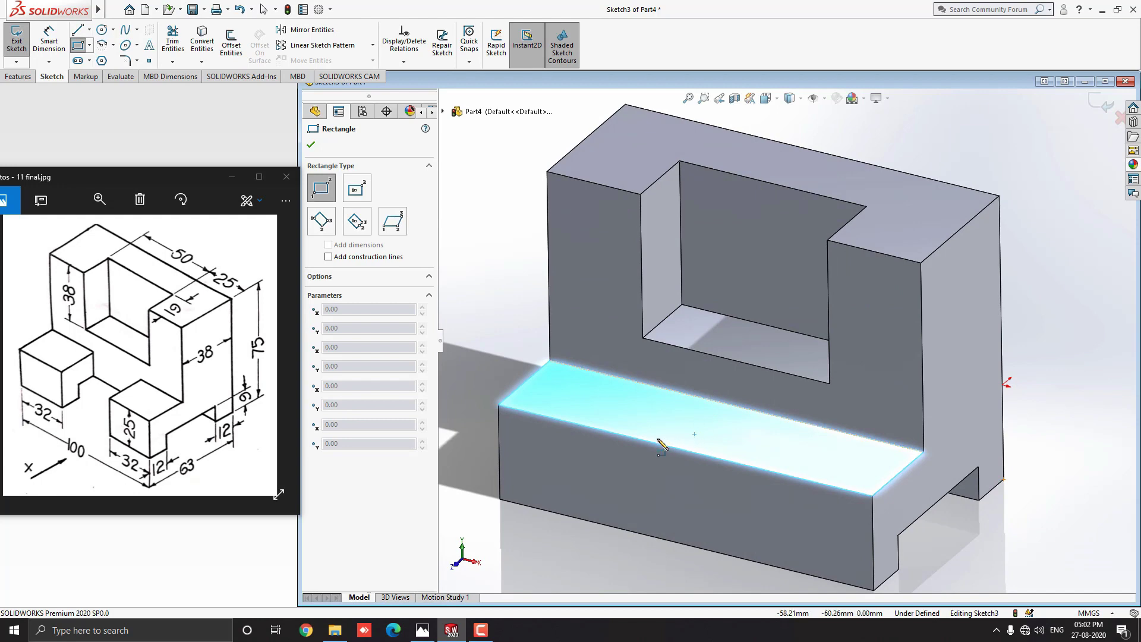
pyautogui.click(631, 442)
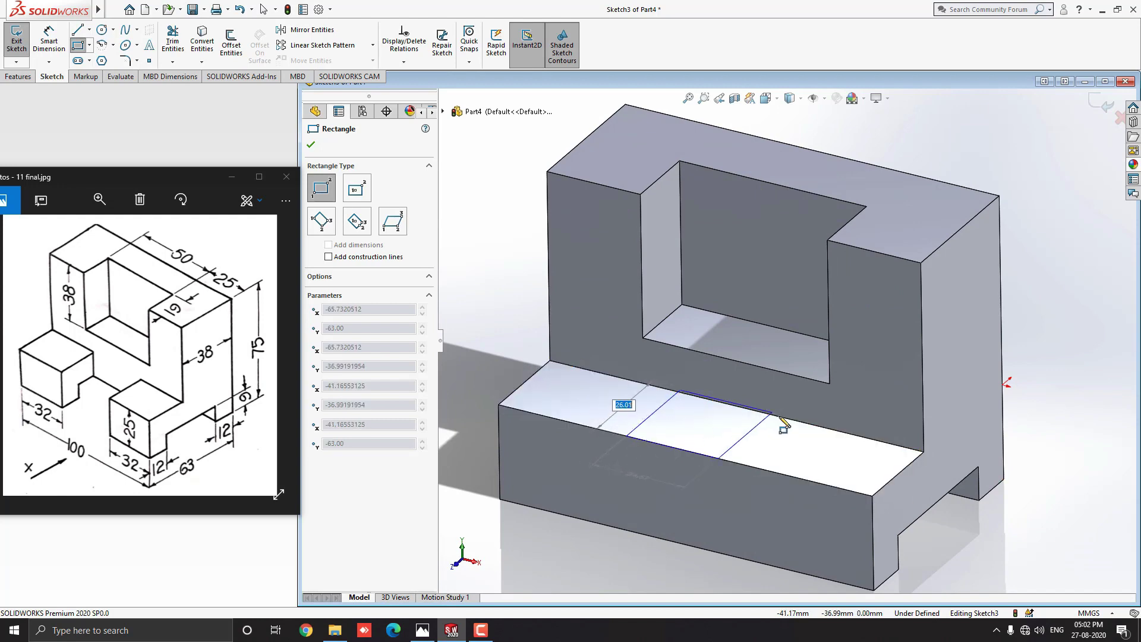
pyautogui.moveTo(790, 433); pyautogui.dragTo(795, 440, button='middle')
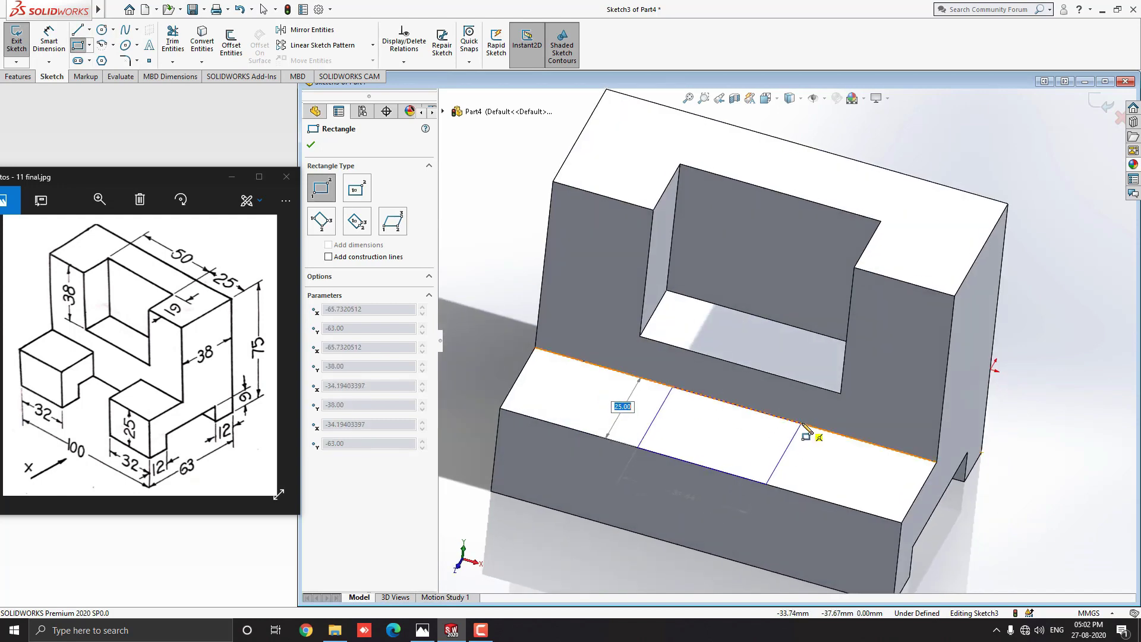
pyautogui.click(805, 425)
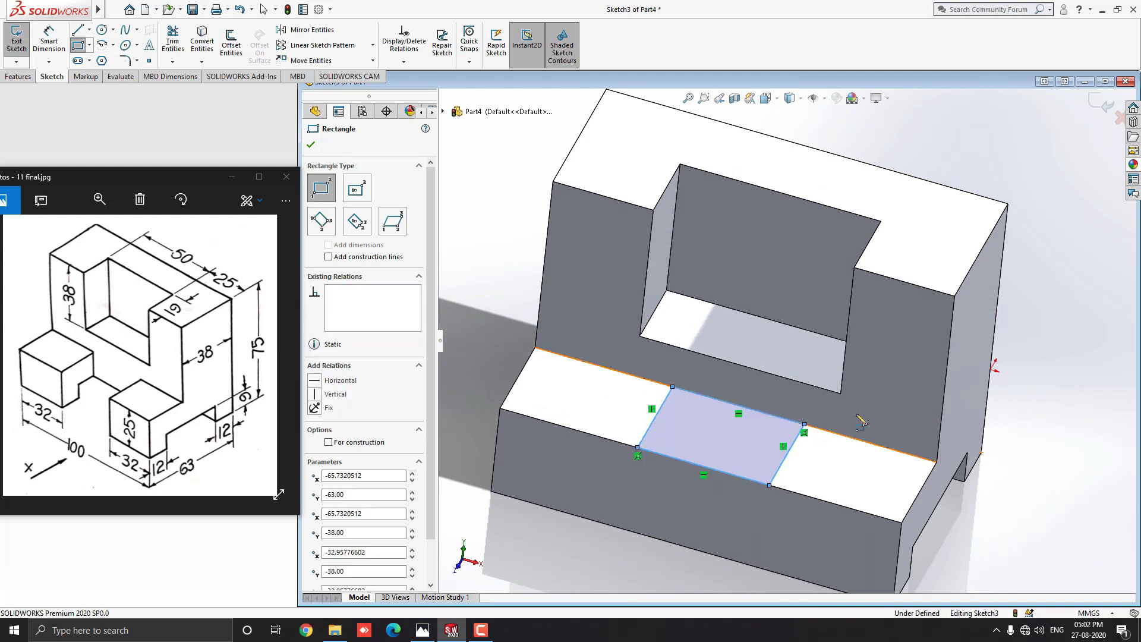
pyautogui.press('Escape')
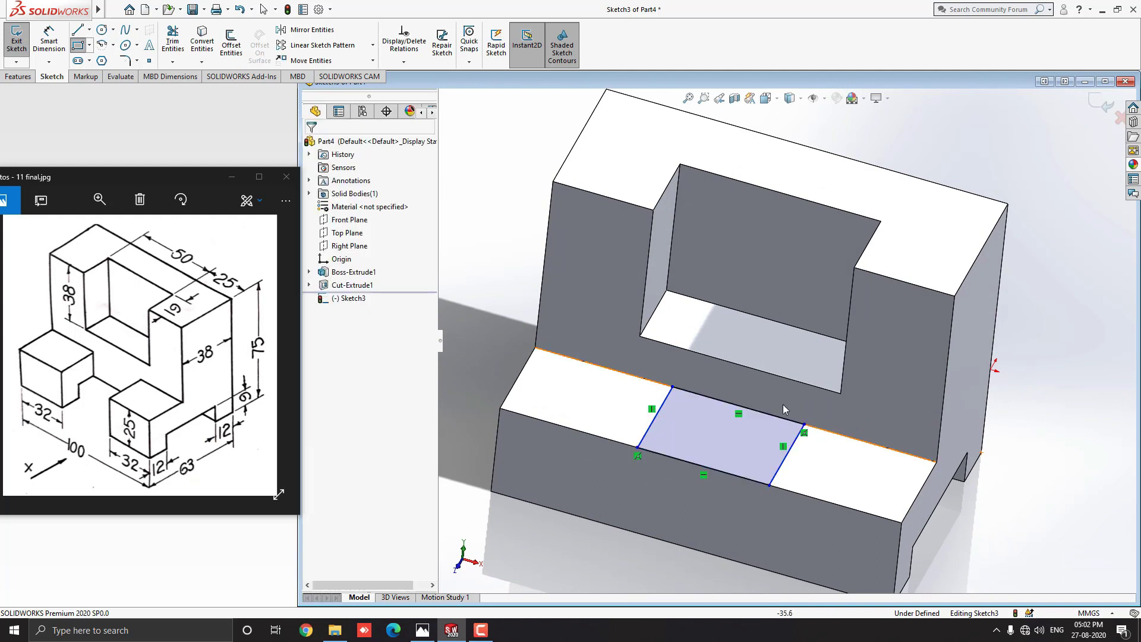
pyautogui.moveTo(772, 392); pyautogui.dragTo(770, 377, button='middle')
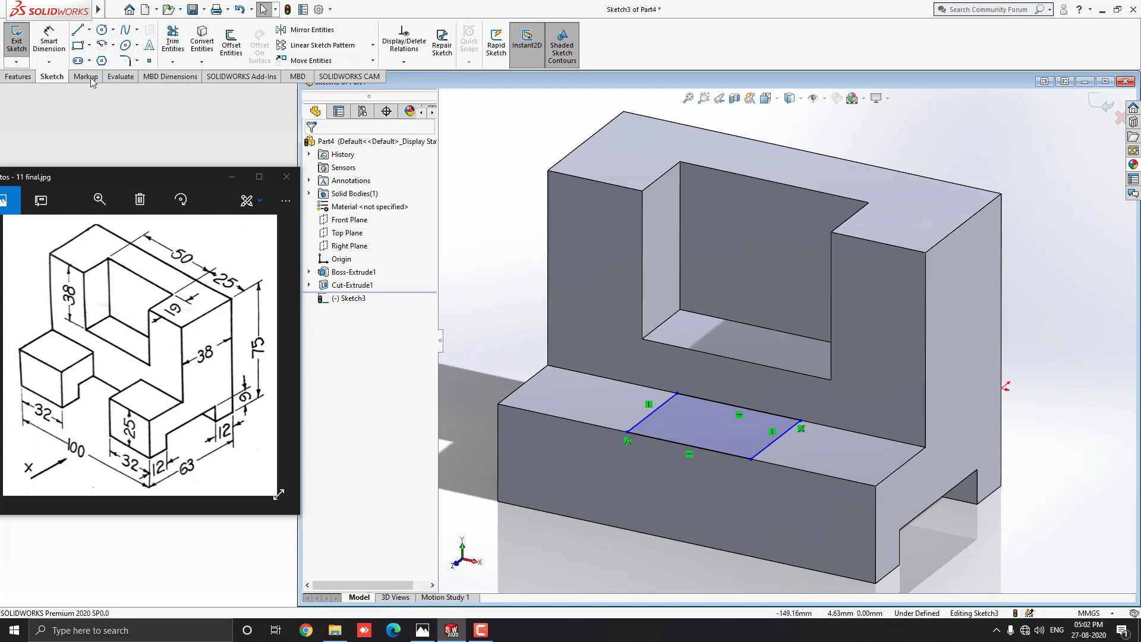
# Step: Dimension the rectangle's right side 32 mm from the step's right end edge
pyautogui.click(50, 48)
pyautogui.moveTo(628, 369); pyautogui.dragTo(626, 461, button='middle')
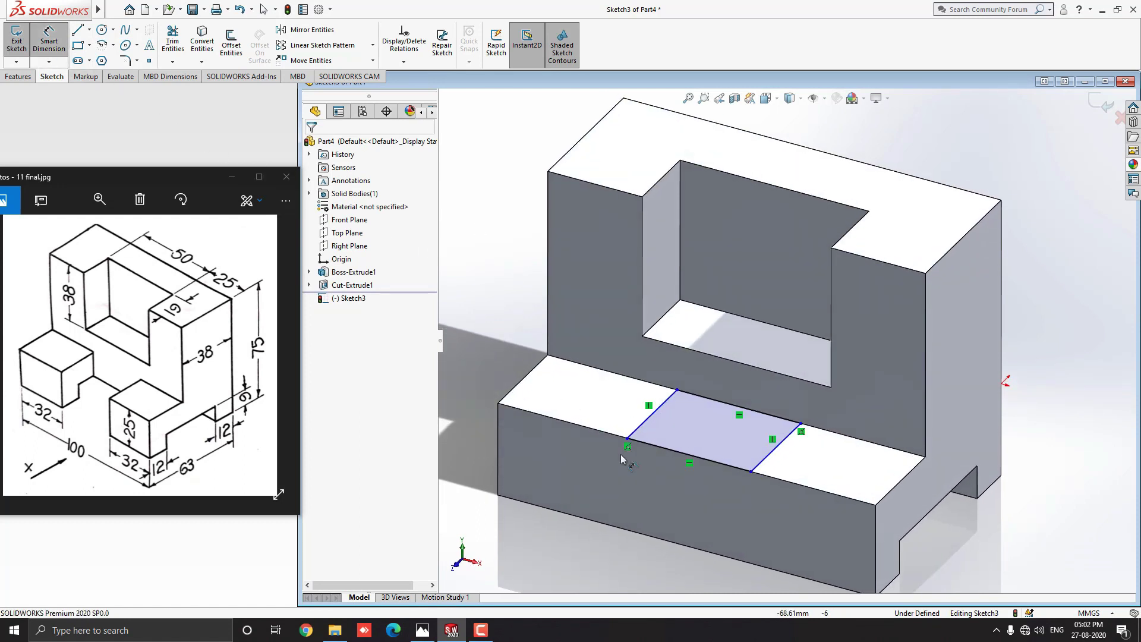
pyautogui.click(764, 466)
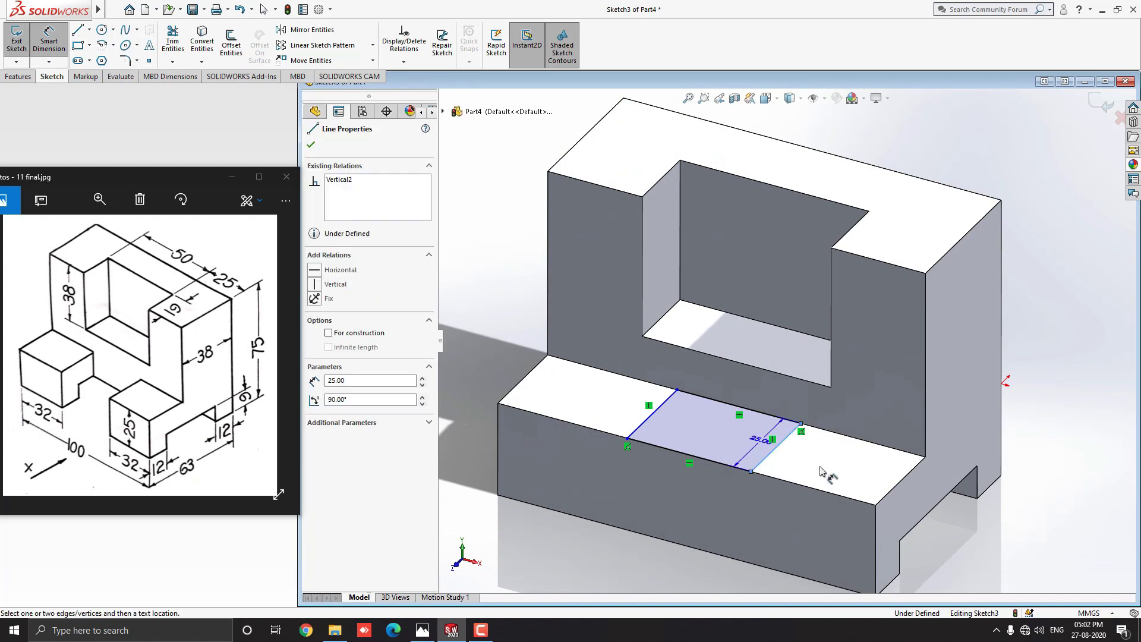
pyautogui.click(893, 490)
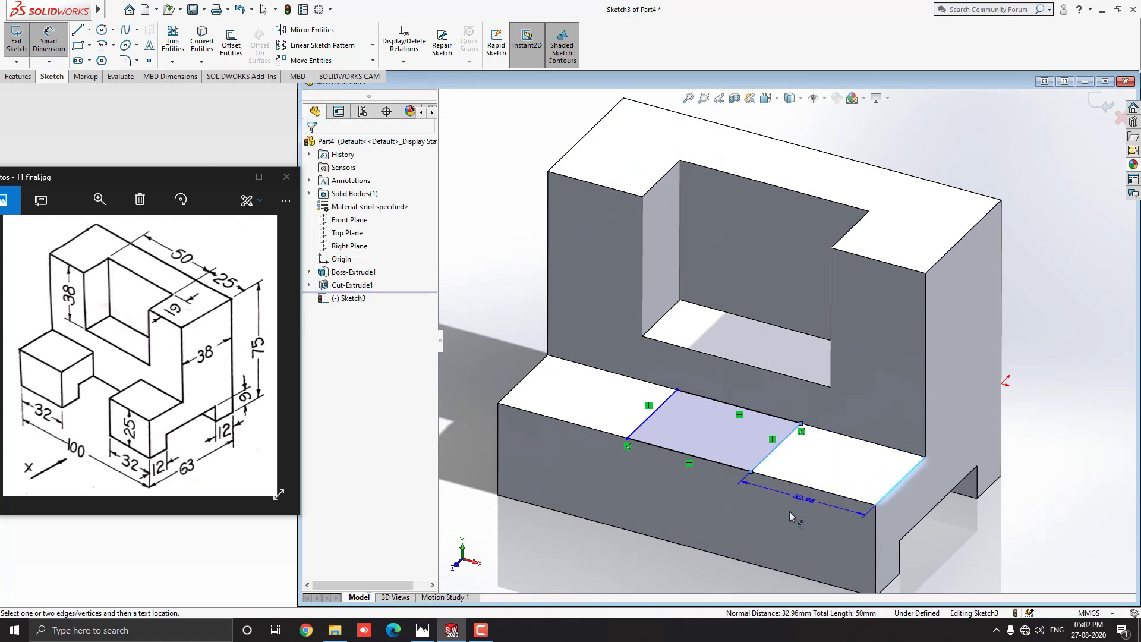
pyautogui.click(767, 535)
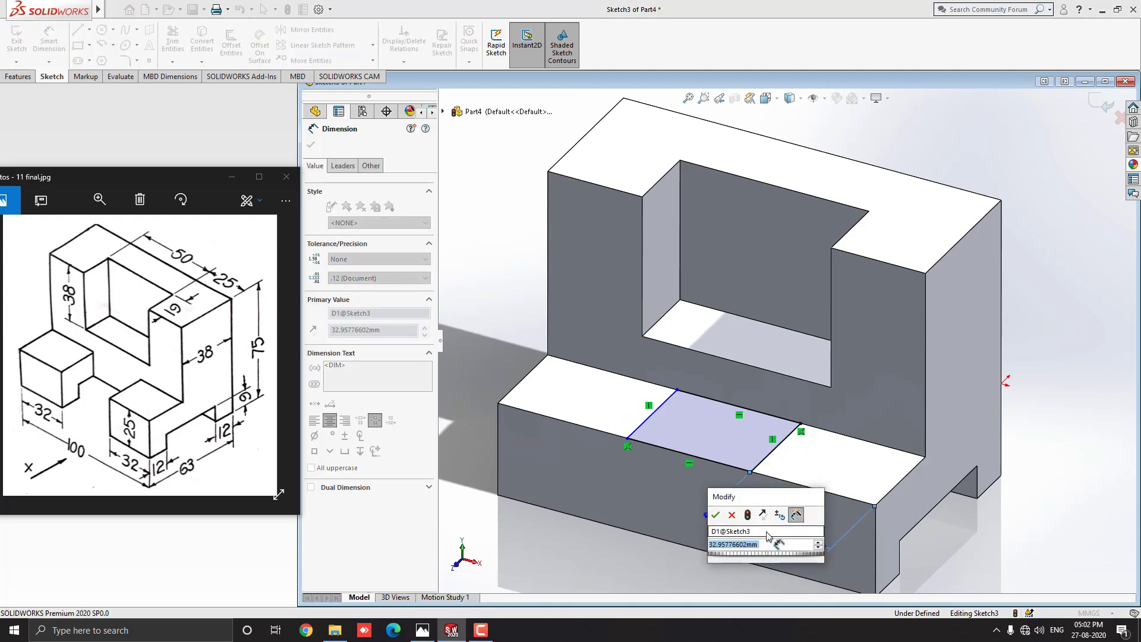
pyautogui.write('32')
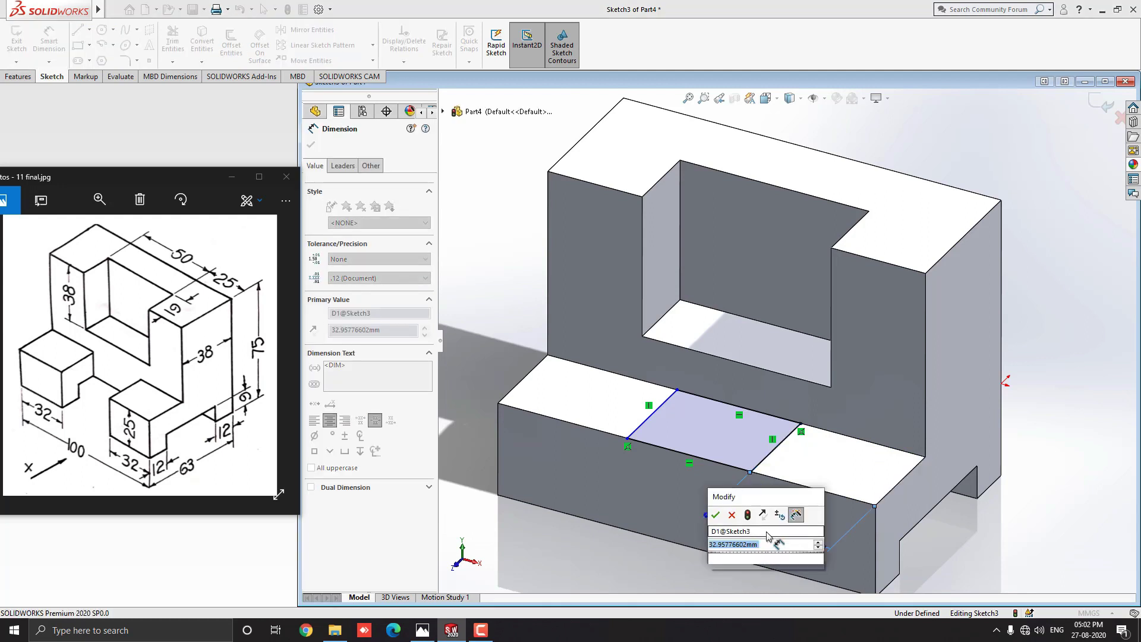
pyautogui.press('Return')
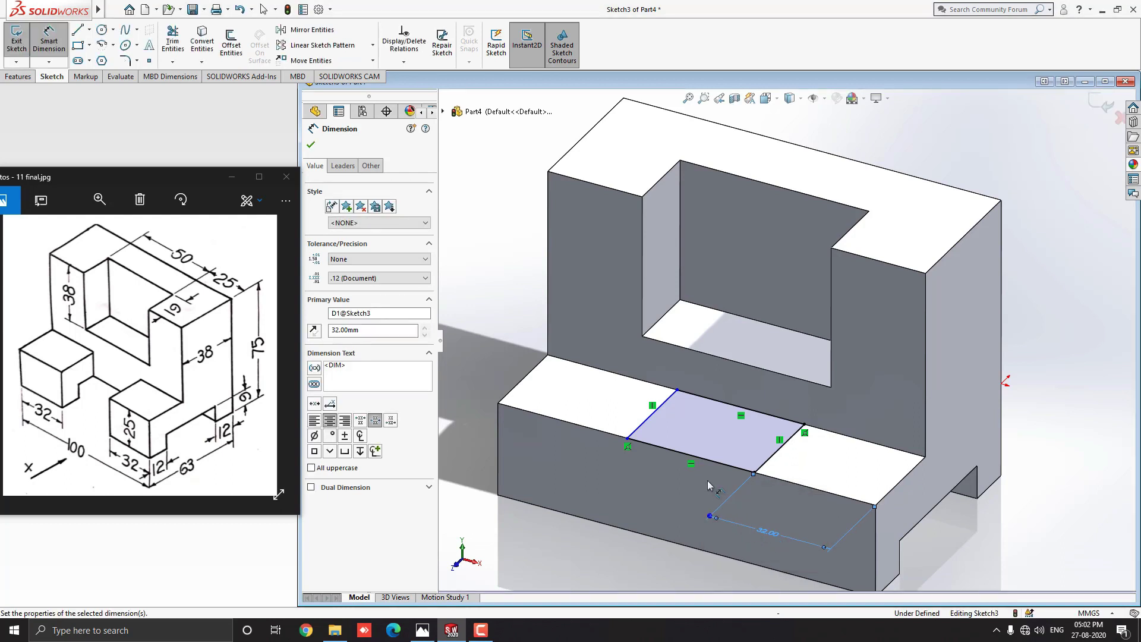
# Step: Dimension the rectangle's left side 32 mm from the step's left end edge
pyautogui.click(642, 432)
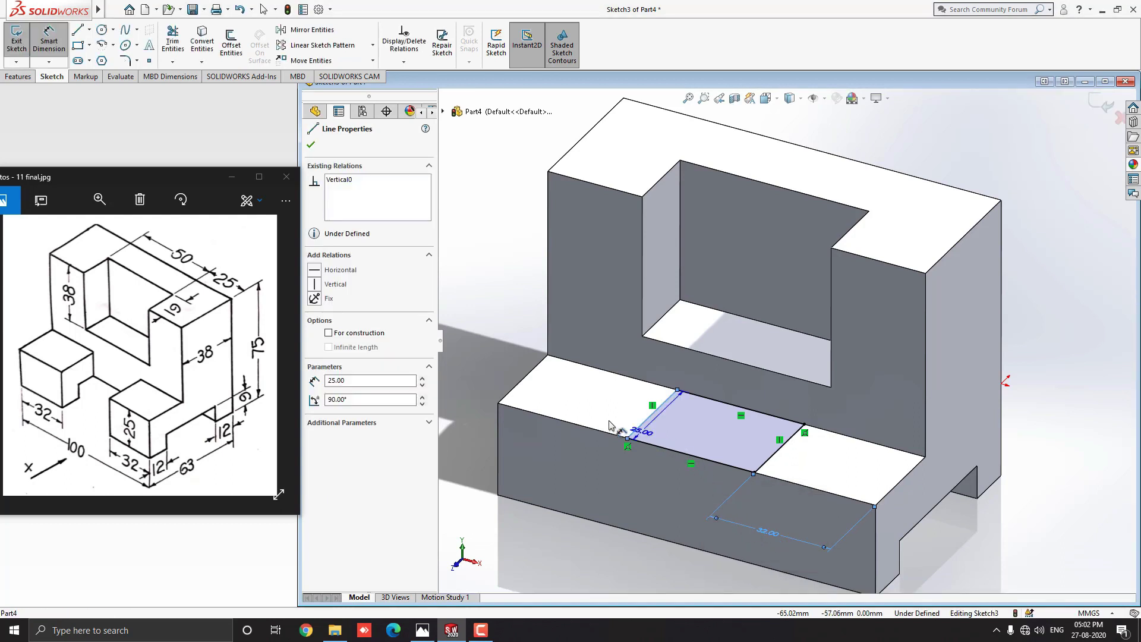
pyautogui.click(510, 502)
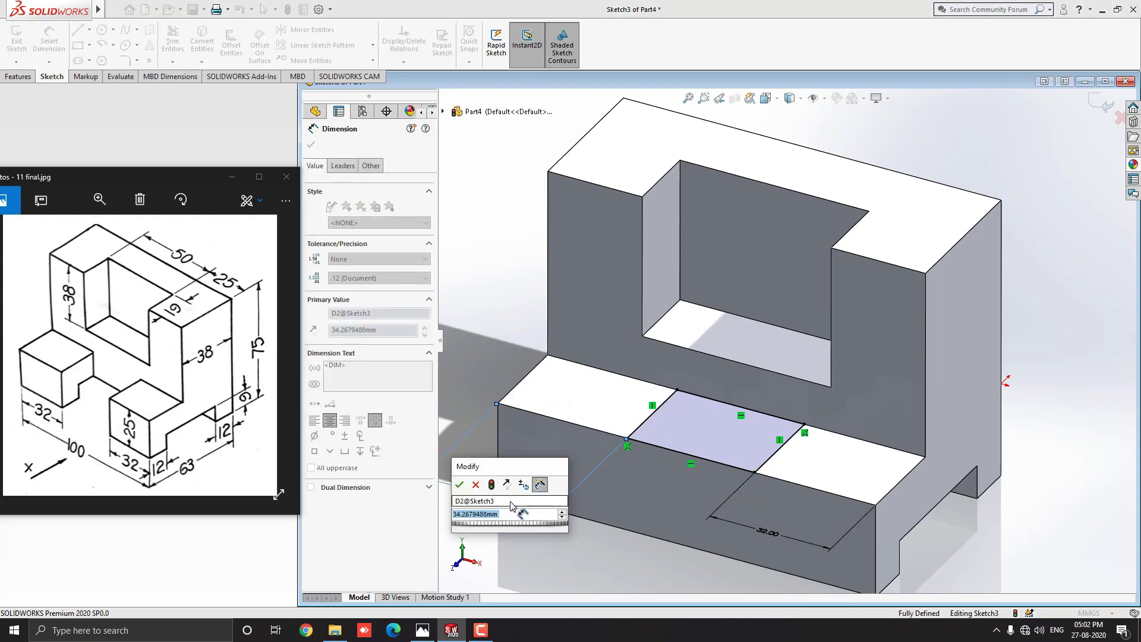
pyautogui.write('32')
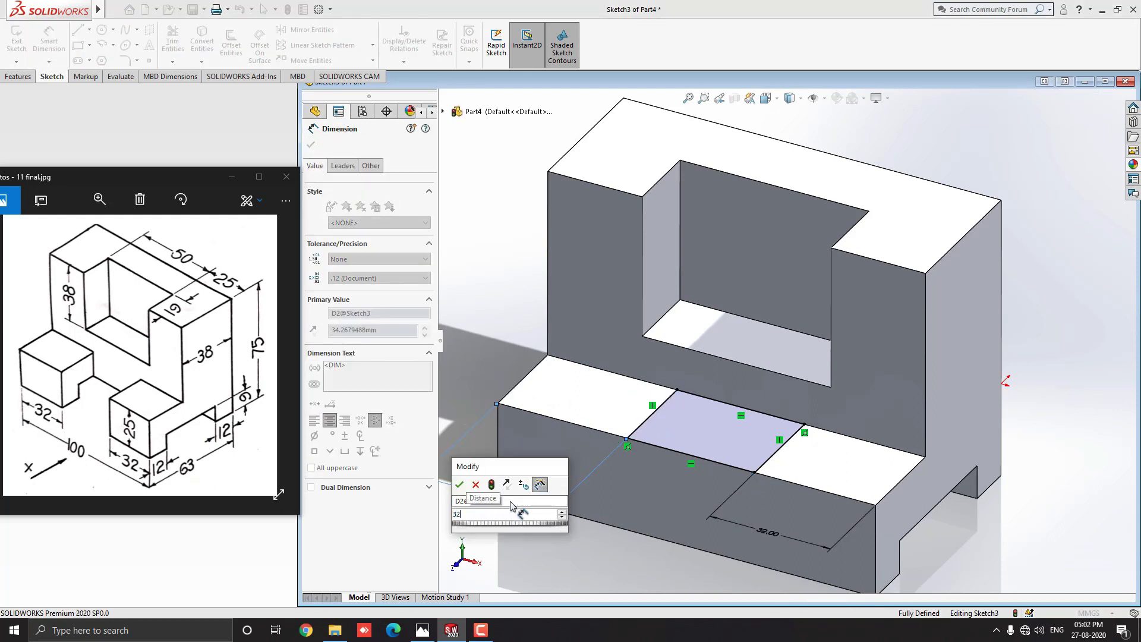
pyautogui.press('Return')
pyautogui.scroll(1, 622, 486)
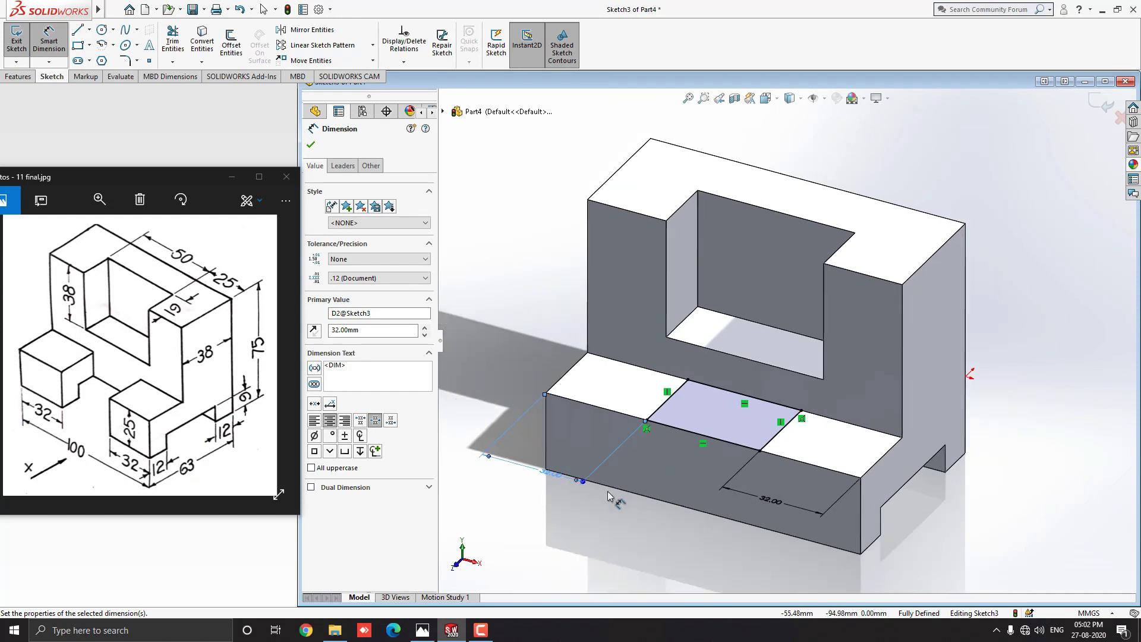
pyautogui.moveTo(549, 479); pyautogui.dragTo(594, 419)
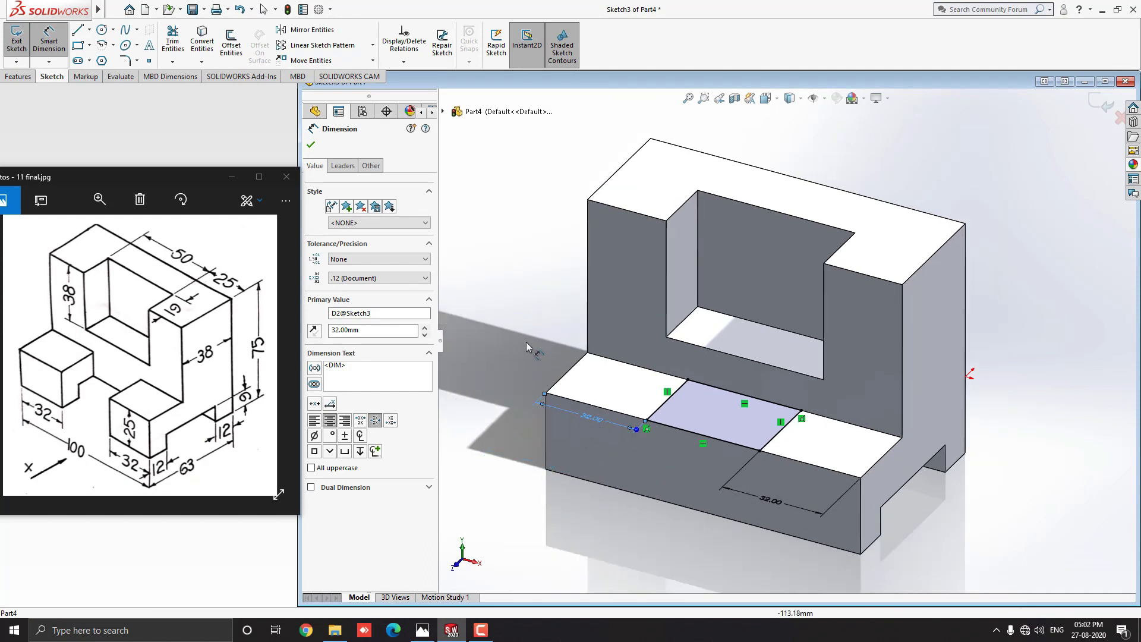
pyautogui.click(521, 327)
pyautogui.press('Escape')
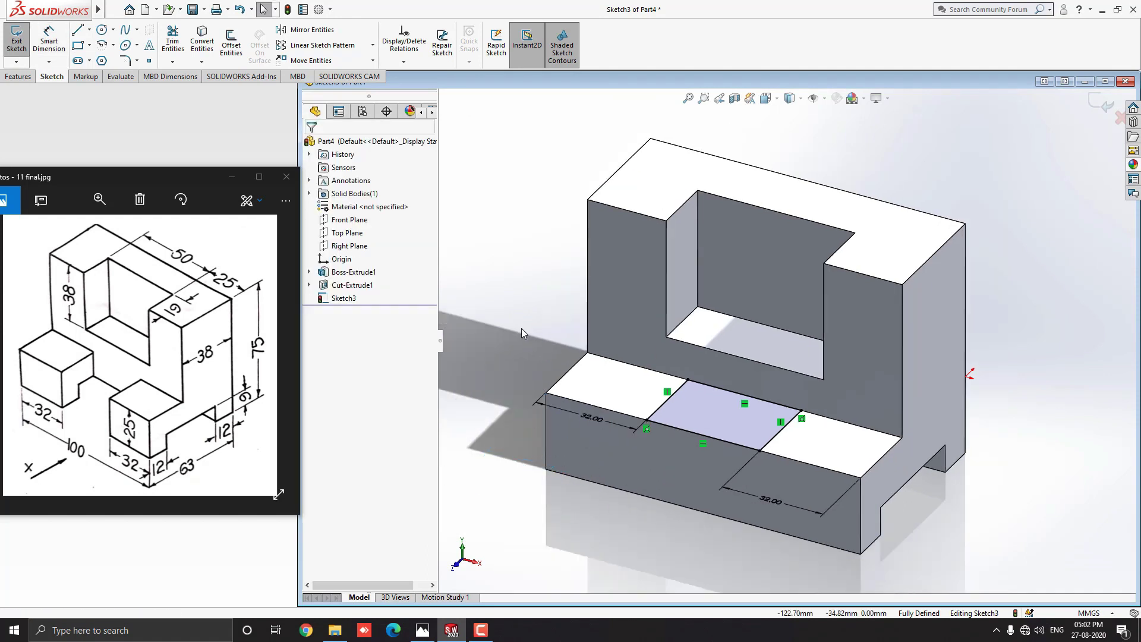
pyautogui.click(18, 78)
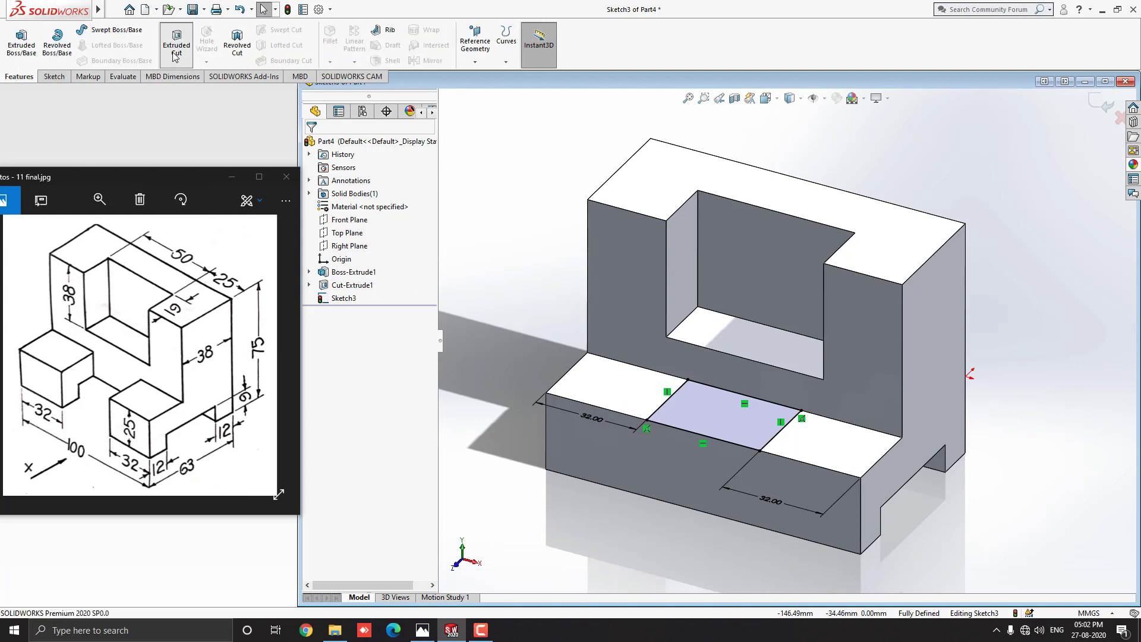
# Step: Cut the Sketch3 rectangle Through All, slotting the front step into two blocks
pyautogui.click(173, 54)
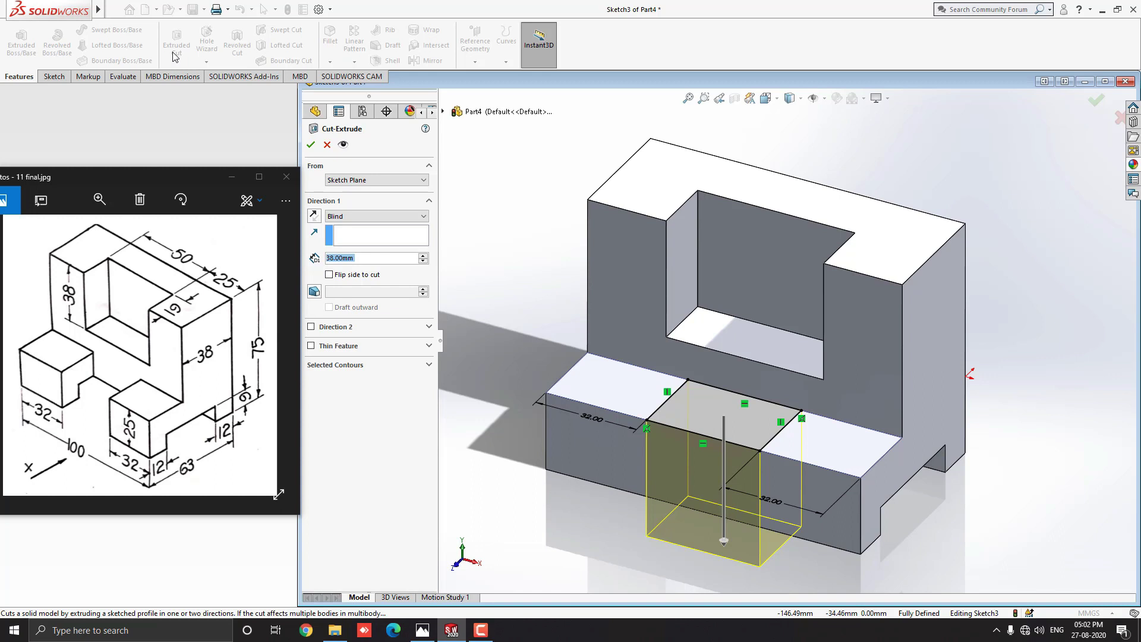
pyautogui.click(352, 217)
pyautogui.click(354, 236)
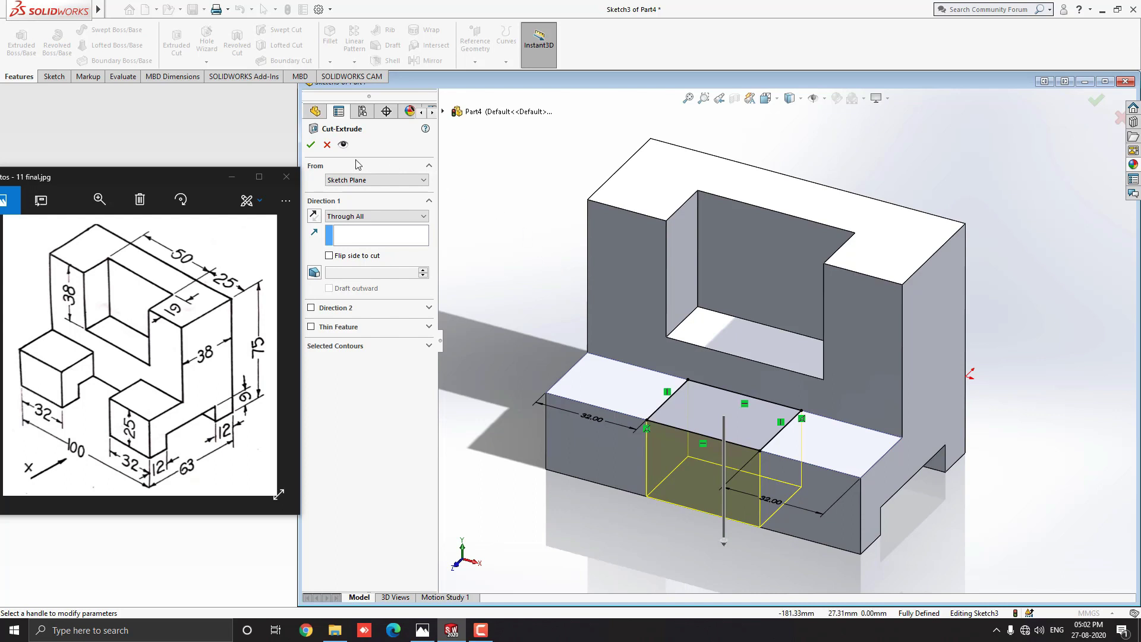
pyautogui.click(309, 144)
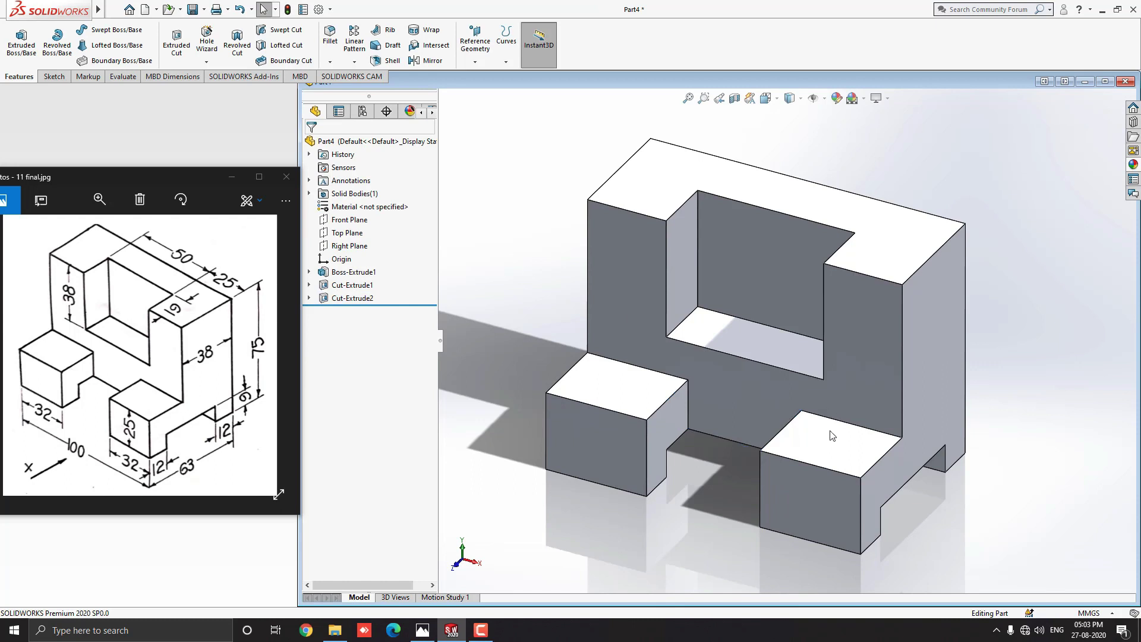
pyautogui.scroll(2, 832, 436)
pyautogui.moveTo(829, 380); pyautogui.dragTo(630, 393, button='middle')
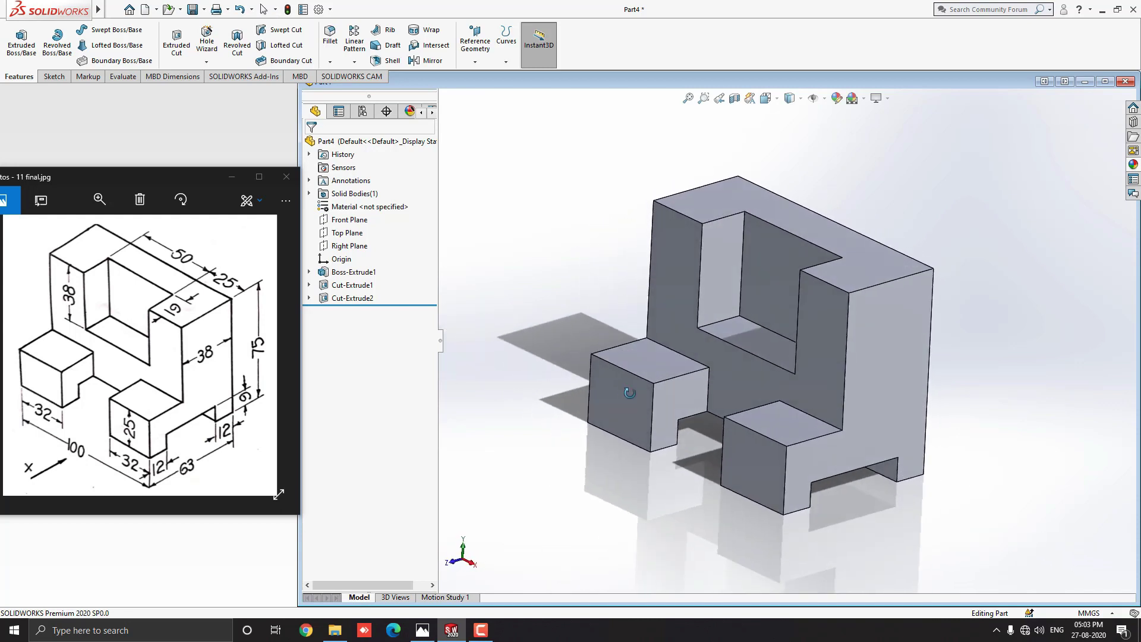
pyautogui.click(231, 177)
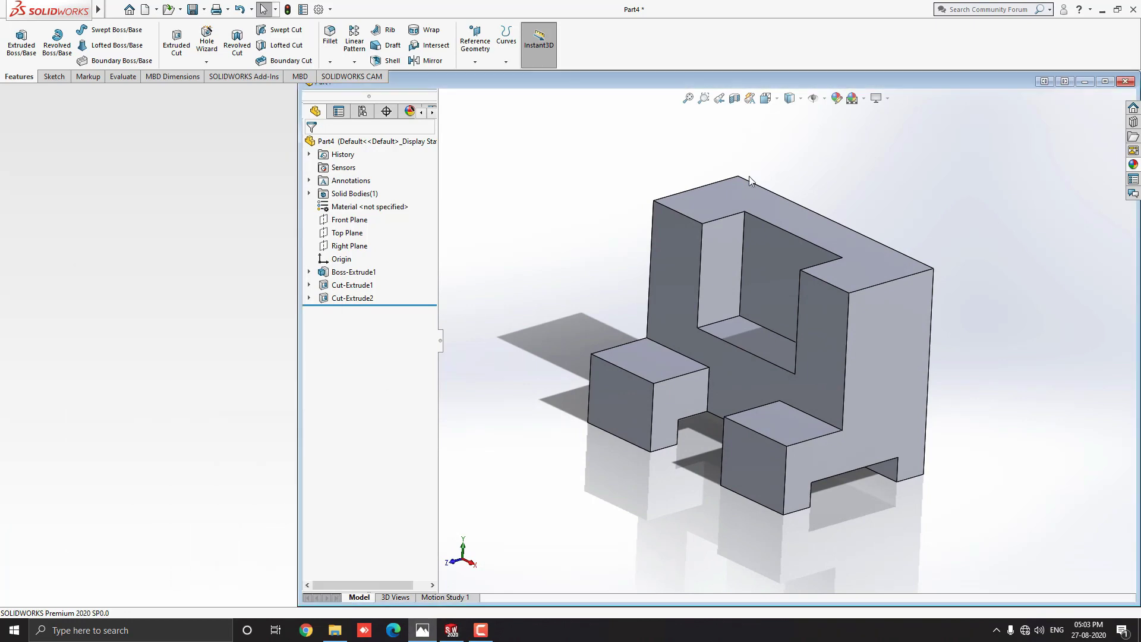
# Step: Maximise Part4 and drag cast carbon steel from Metal > Steel appearances onto the body
pyautogui.click(1104, 81)
pyautogui.moveTo(643, 421)
pyautogui.mouseDown(button='middle')
pyautogui.moveTo(682, 402)
pyautogui.moveTo(657, 433)
pyautogui.moveTo(655, 424)
pyautogui.mouseUp(button='middle')
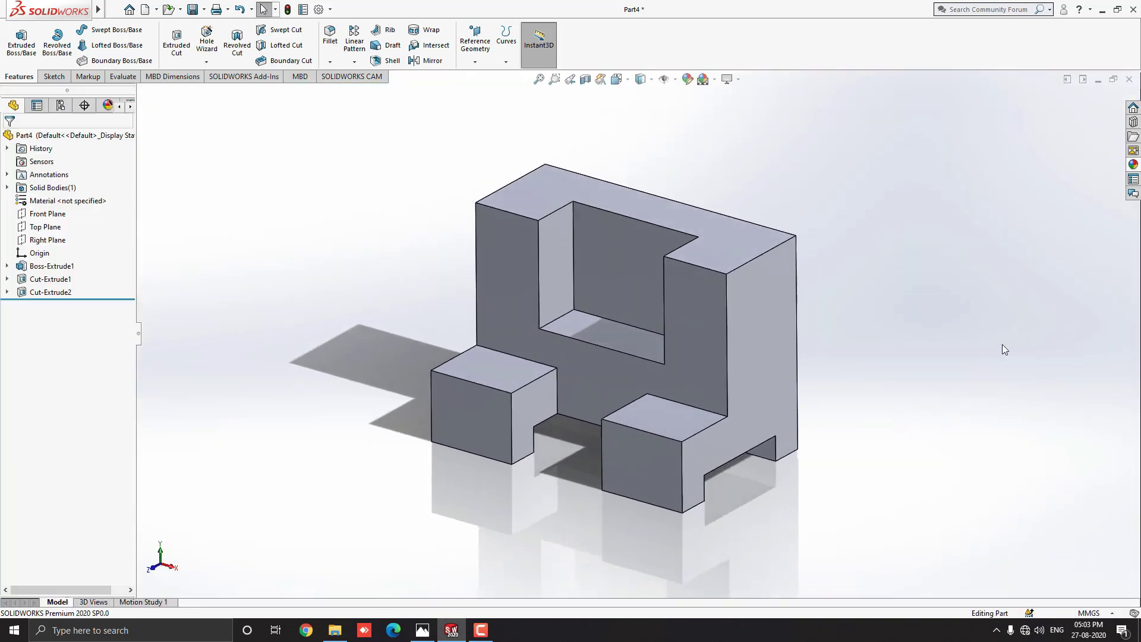
pyautogui.click(1134, 165)
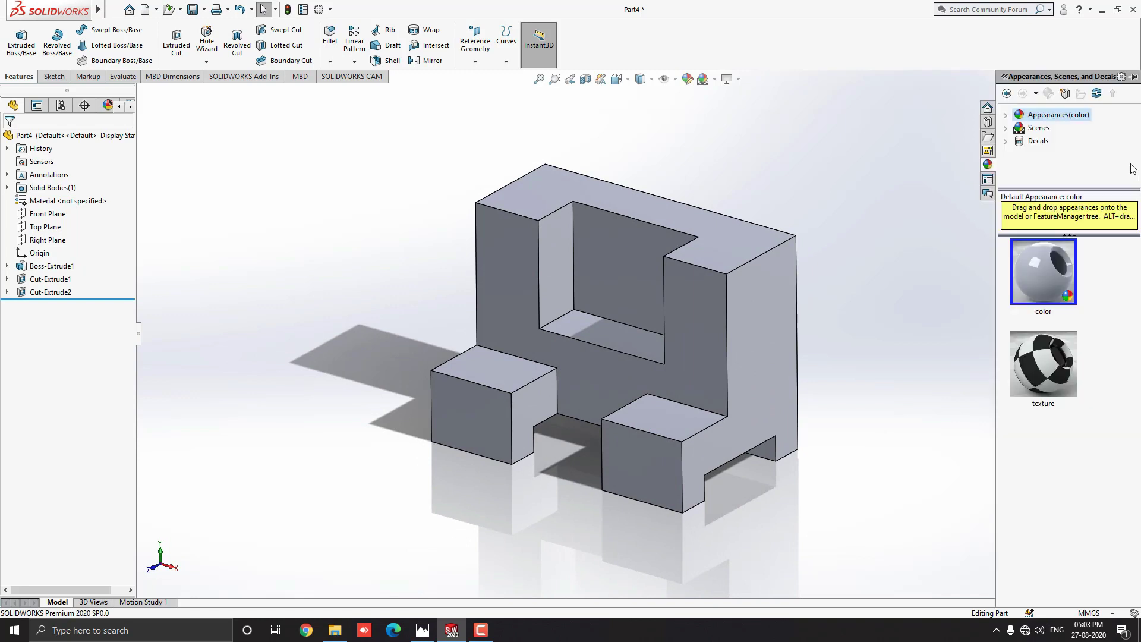
pyautogui.click(1007, 116)
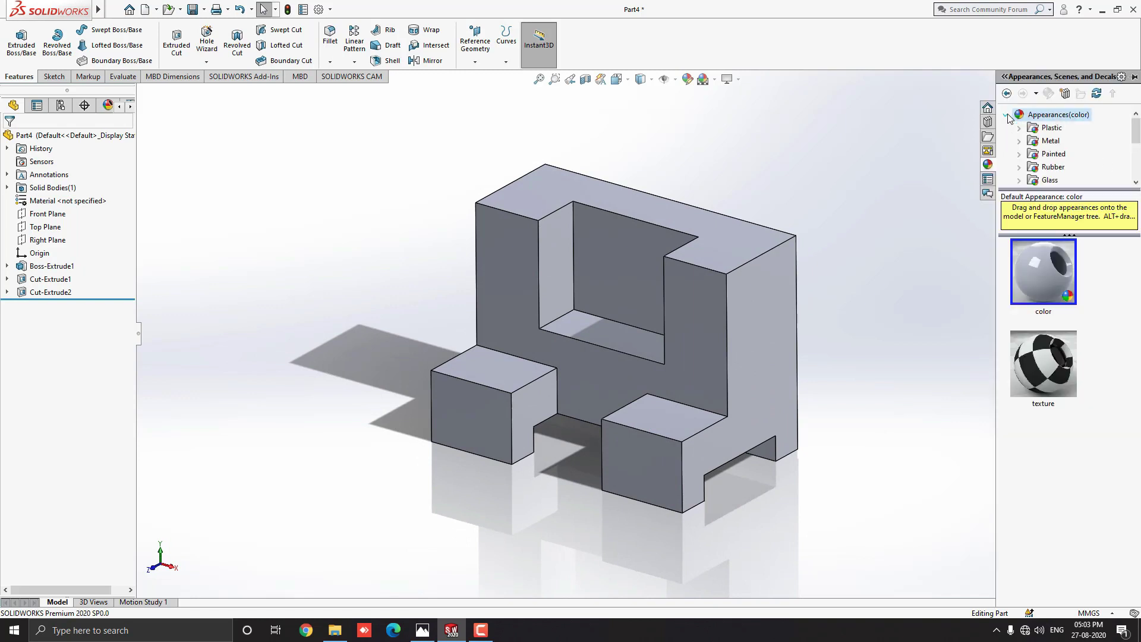
pyautogui.click(1020, 142)
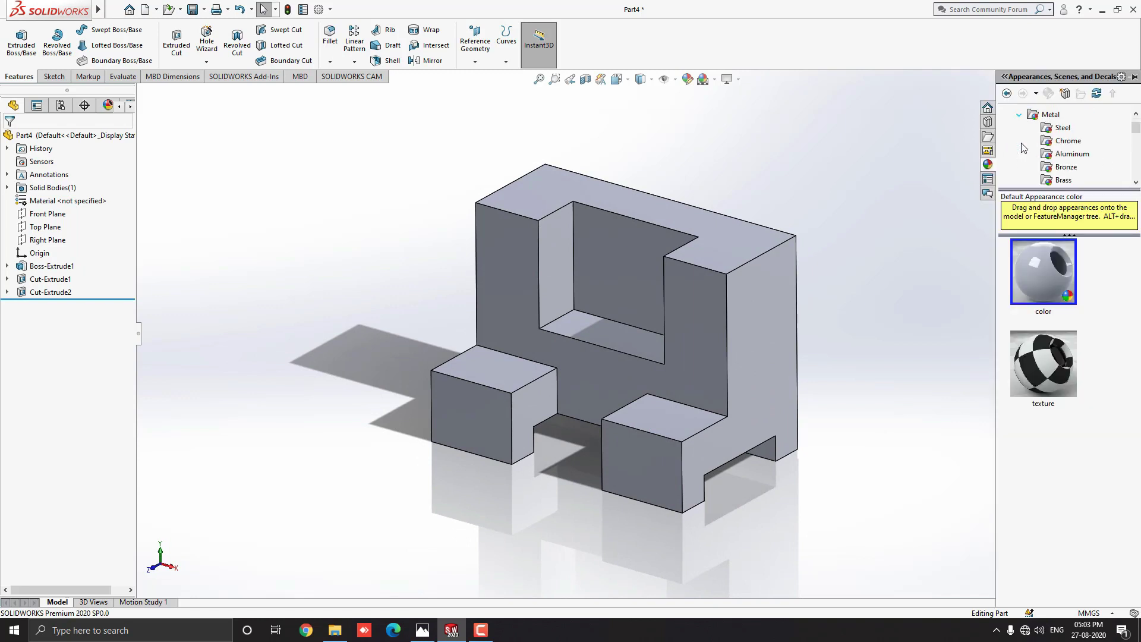
pyautogui.click(1051, 131)
pyautogui.scroll(-5, 1079, 344)
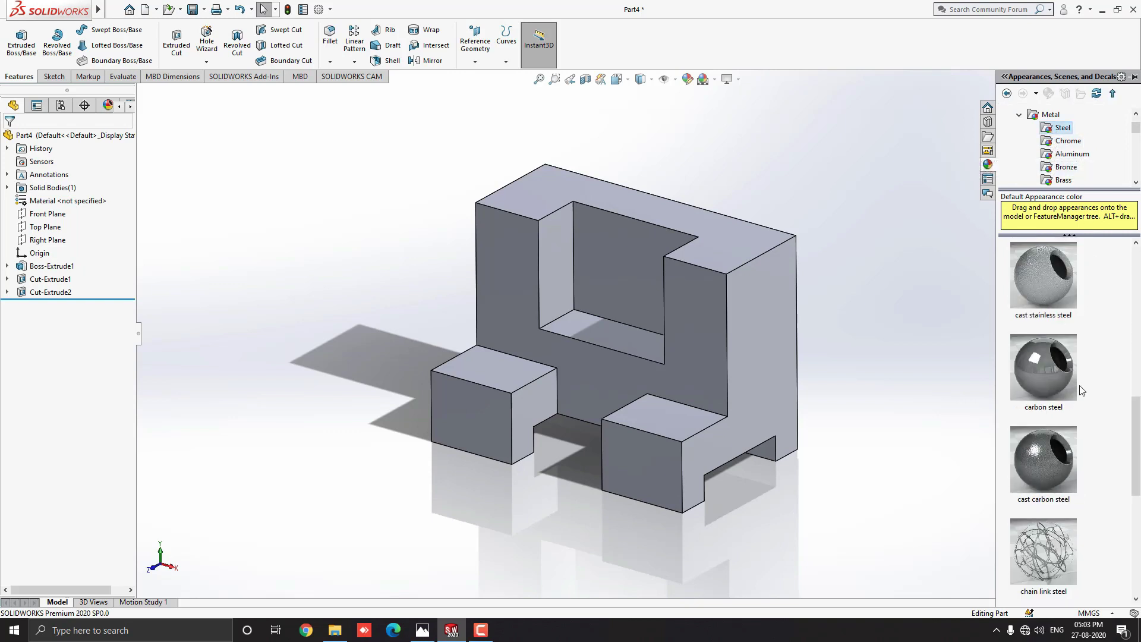
pyautogui.moveTo(1046, 330); pyautogui.dragTo(719, 344)
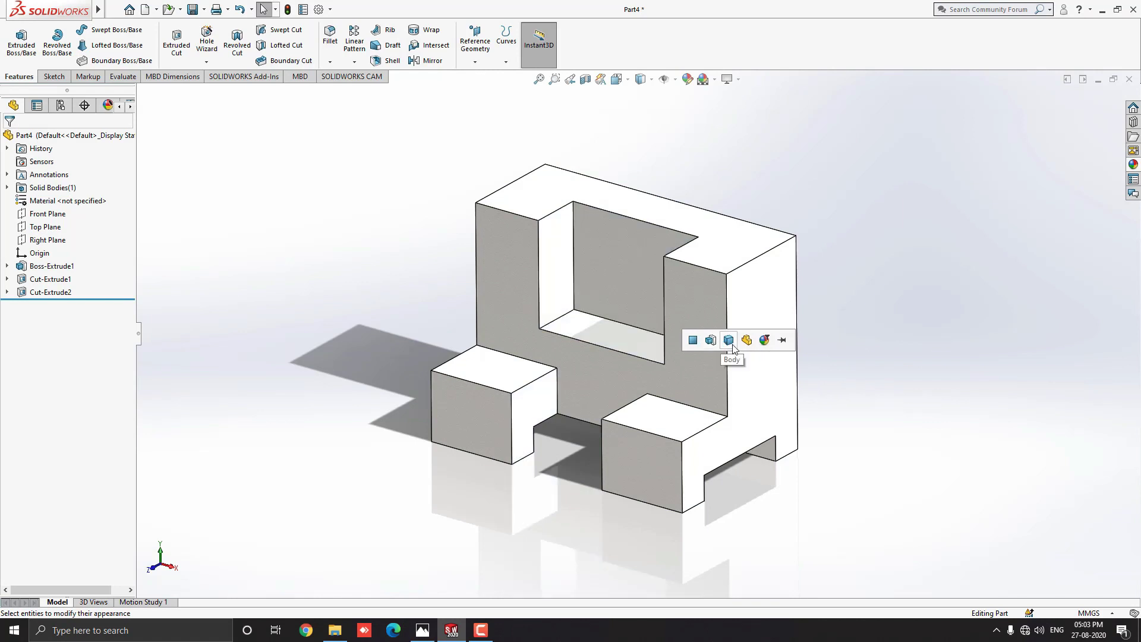
pyautogui.scroll(-3, 684, 286)
pyautogui.scroll(3, 706, 354)
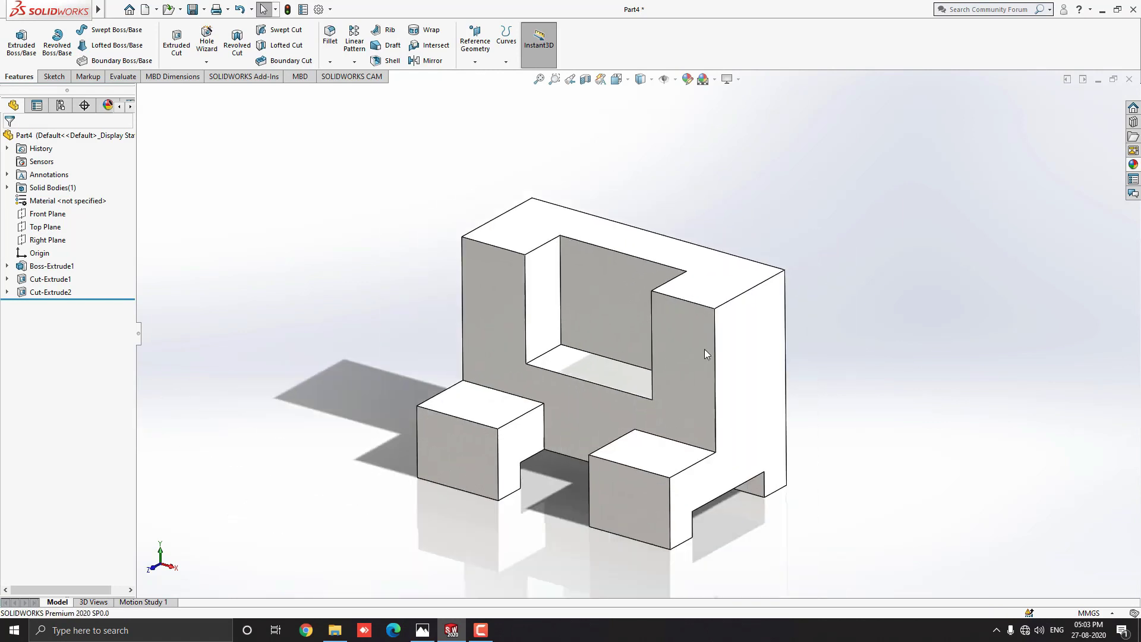